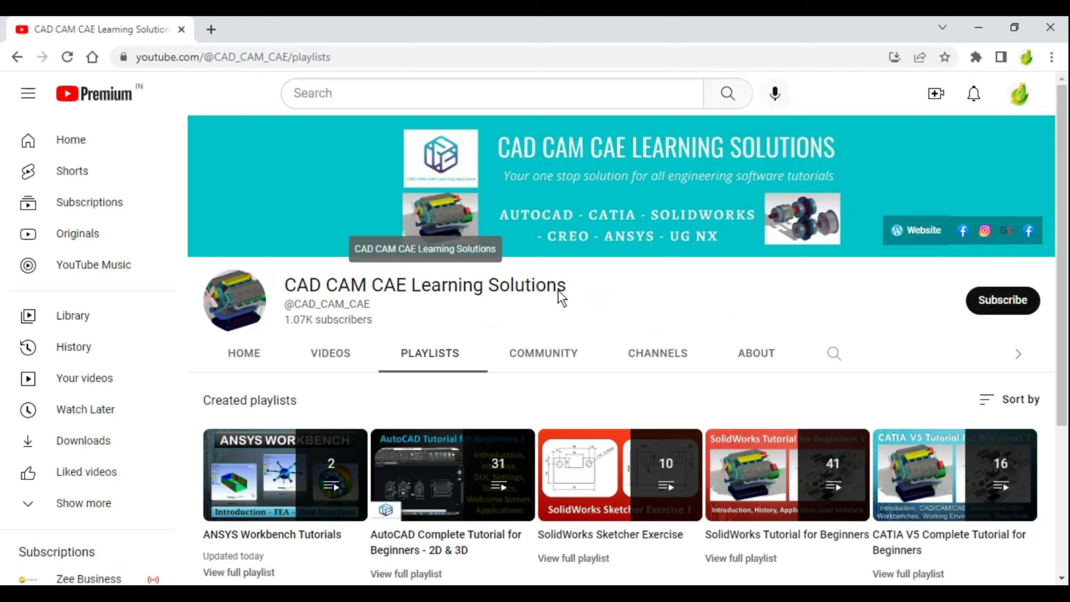
- Subscribe to the CAD tutorial channel on YouTube
{"action": "left_click", "coordinate": [1001, 301]}
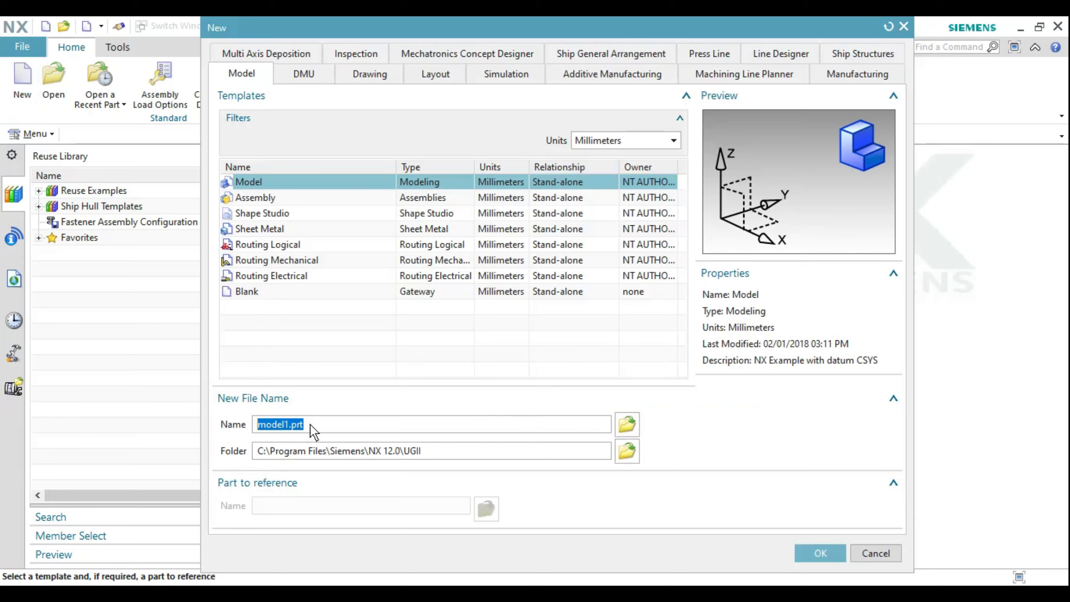
- Create model1.prt, add Sketch (1) on the default XY plane, and enter the sketch task environment
{"action": "left_click", "coordinate": [834, 553]}
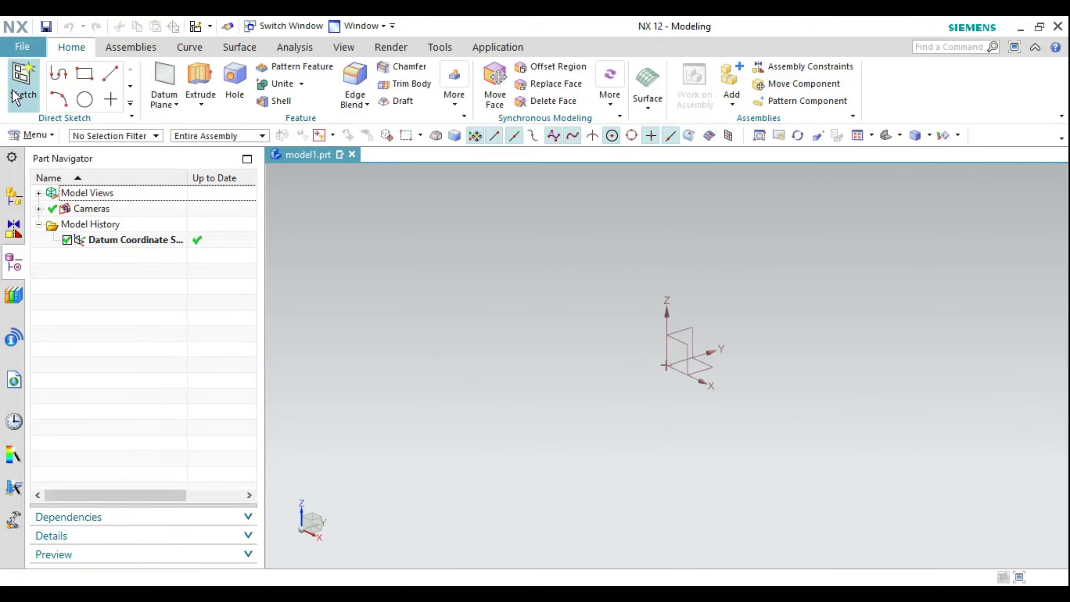
{"action": "left_click", "coordinate": [16, 91]}
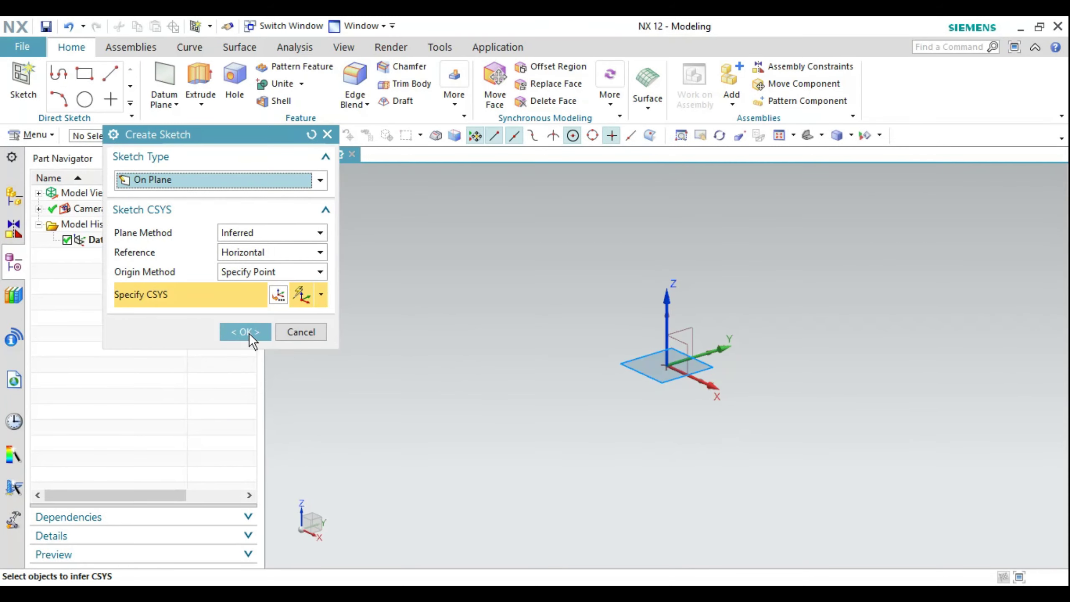
{"action": "left_click", "coordinate": [241, 333]}
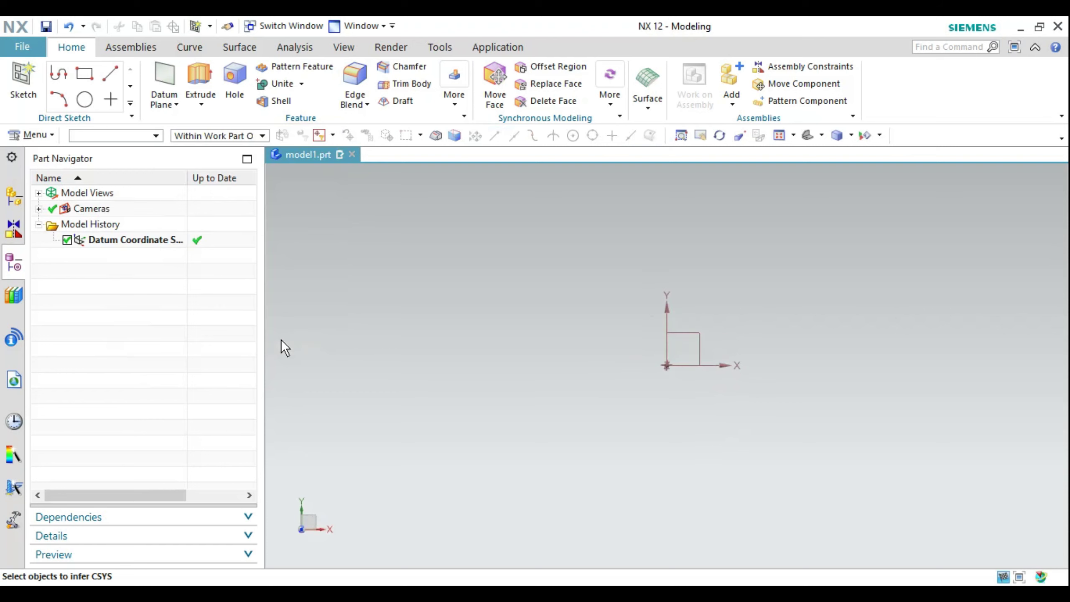
{"action": "left_click", "coordinate": [353, 103]}
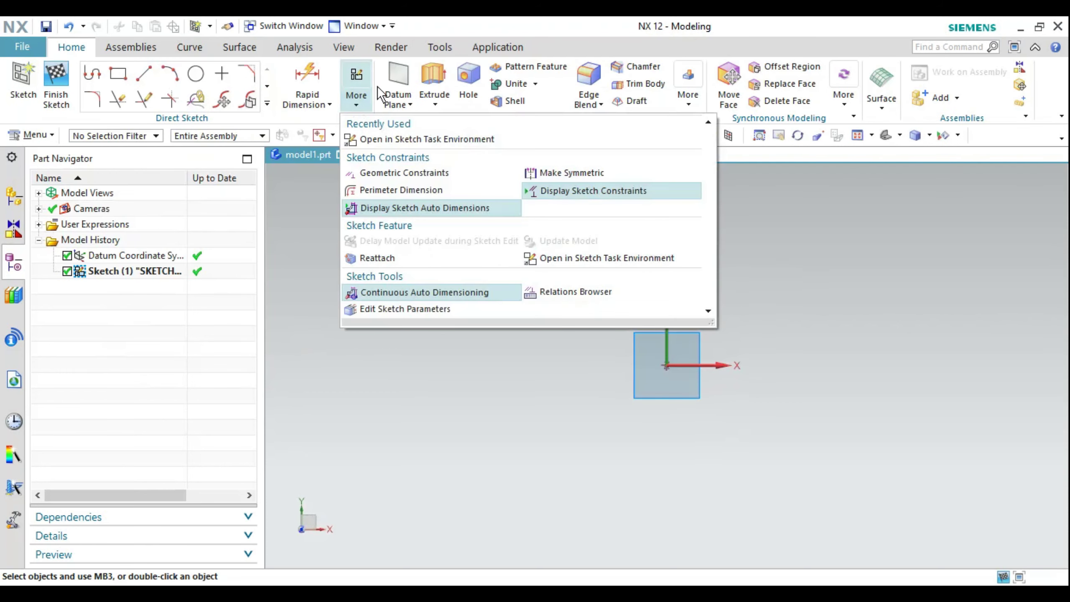
{"action": "left_click", "coordinate": [614, 258]}
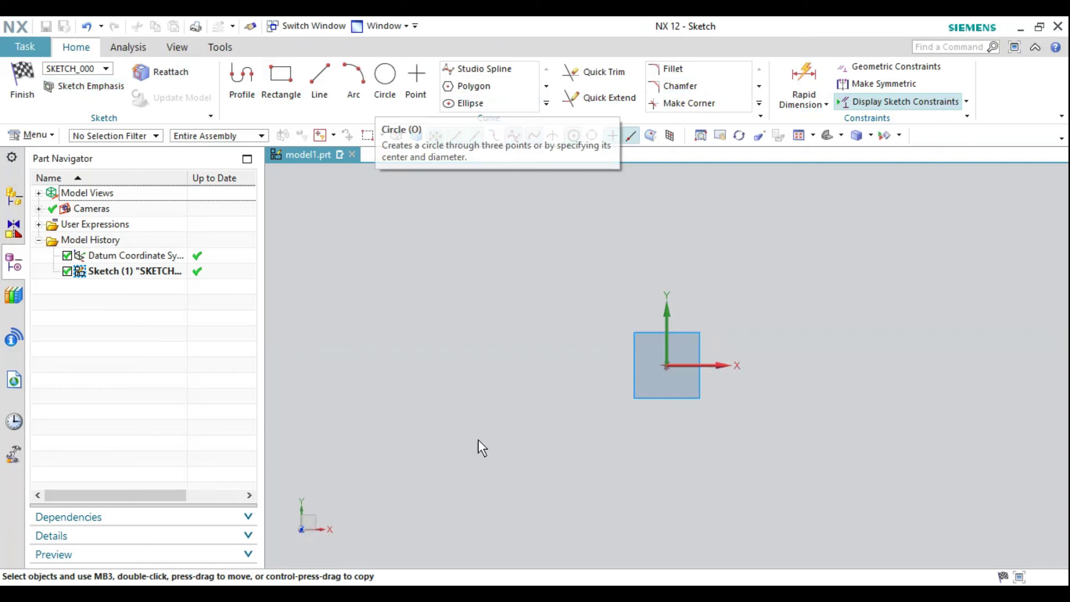
- Draw a circle of diameter 20 centred on the sketch origin
{"action": "key", "text": "alt+Tab"}
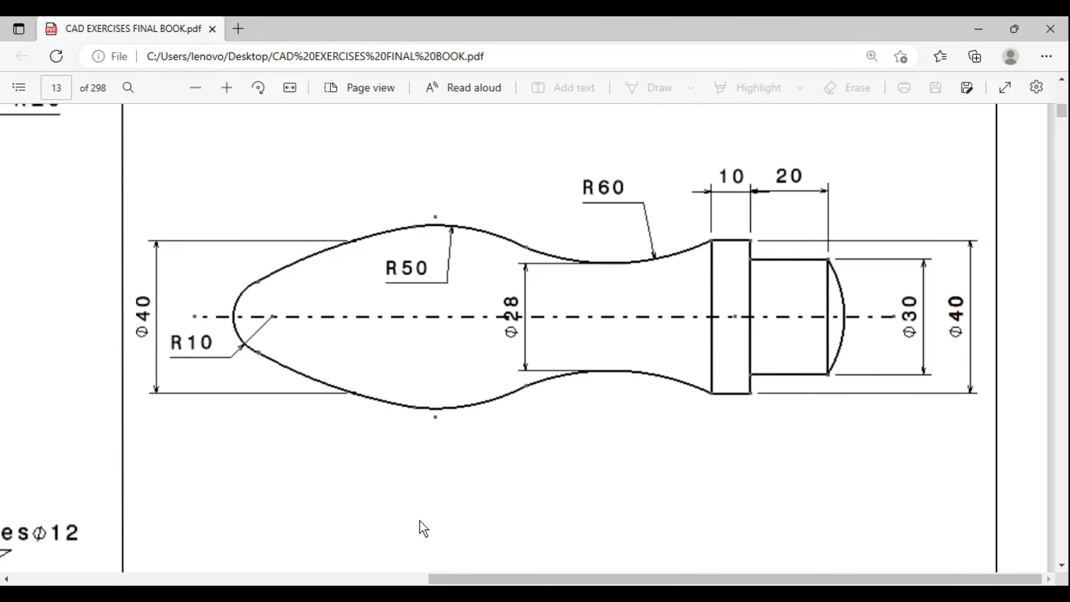
{"action": "key", "text": "alt+Tab"}
{"action": "left_click", "coordinate": [381, 91]}
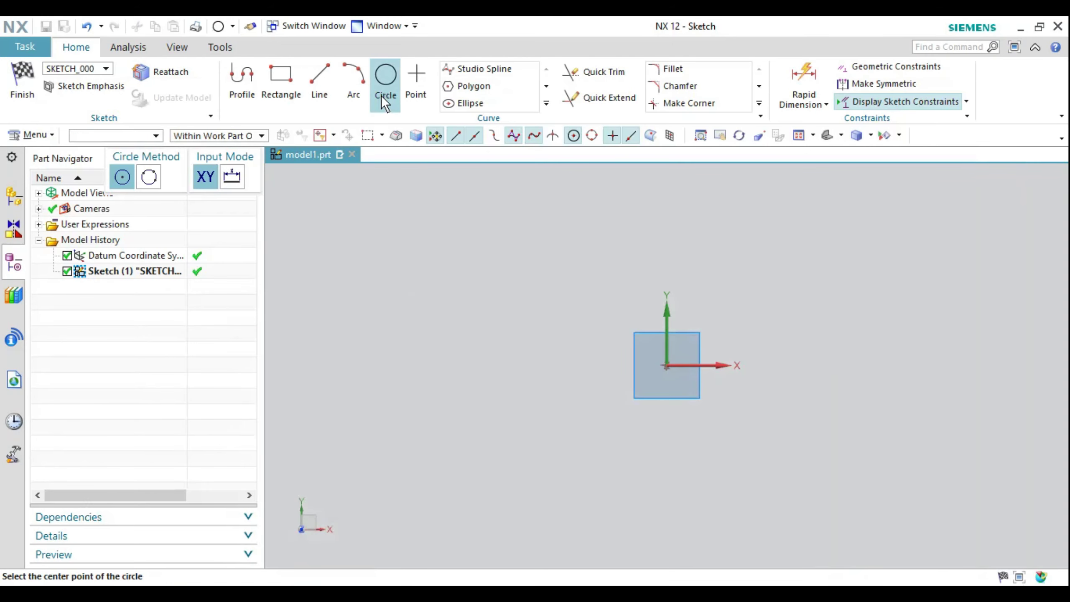
{"action": "left_click", "coordinate": [234, 177]}
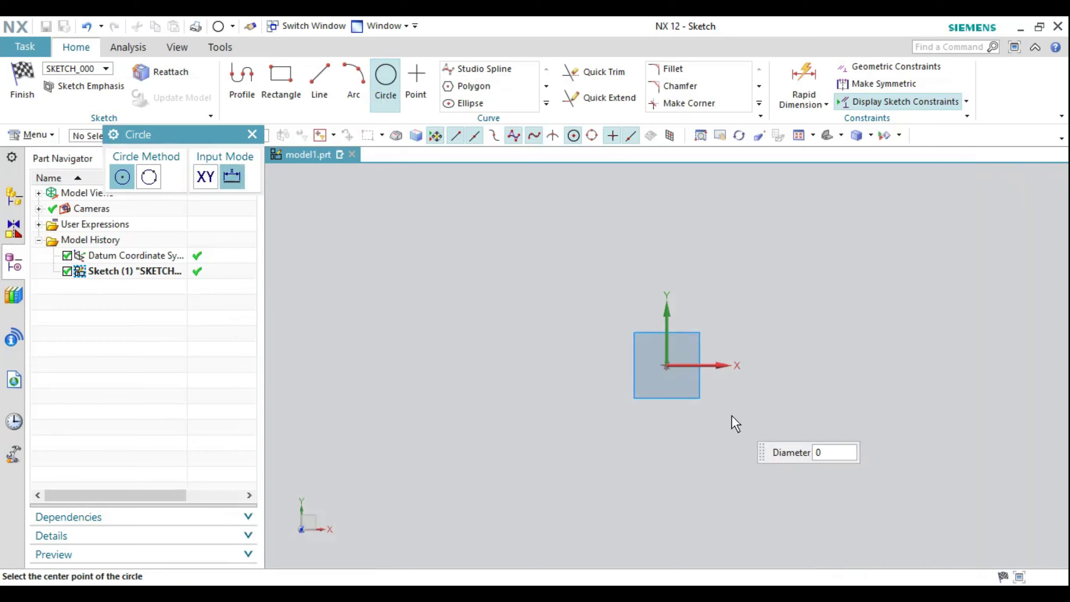
{"action": "left_click", "coordinate": [666, 365]}
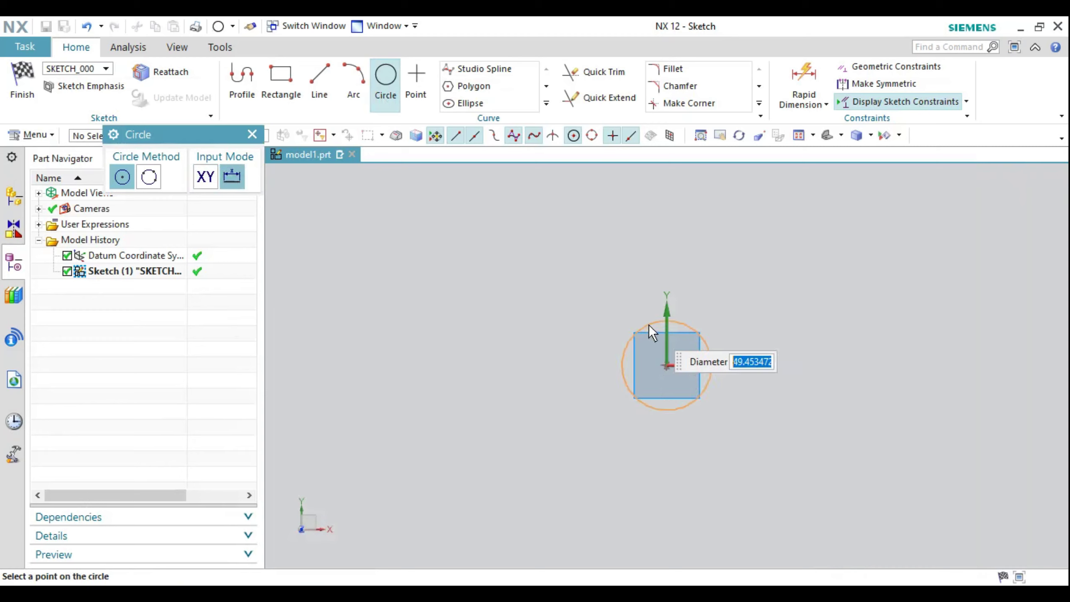
{"action": "type", "text": "20"}
{"action": "key", "text": "Return"}
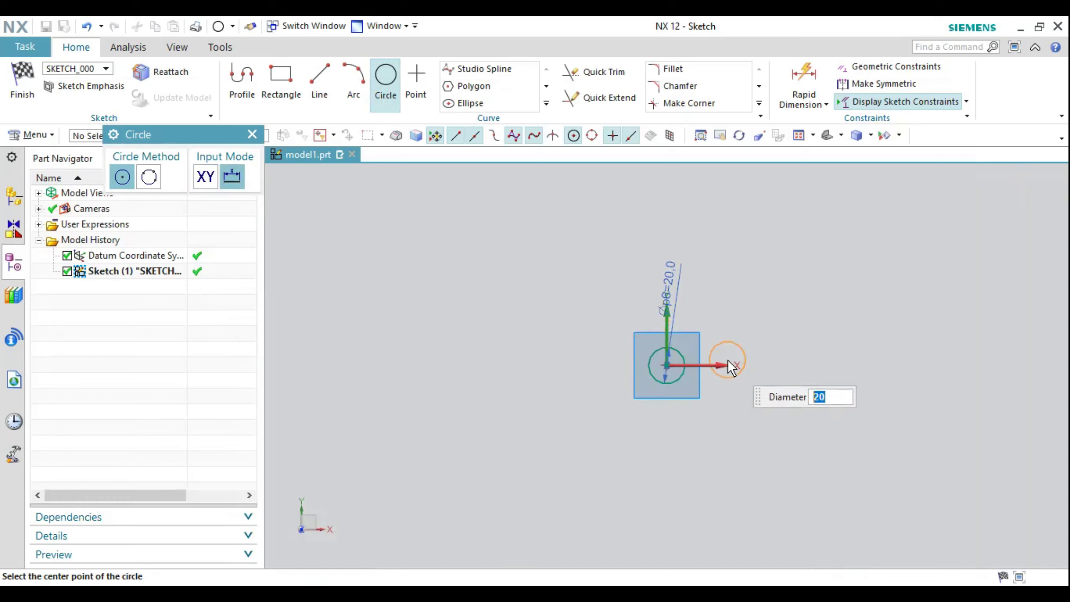
{"action": "key", "text": "Escape"}
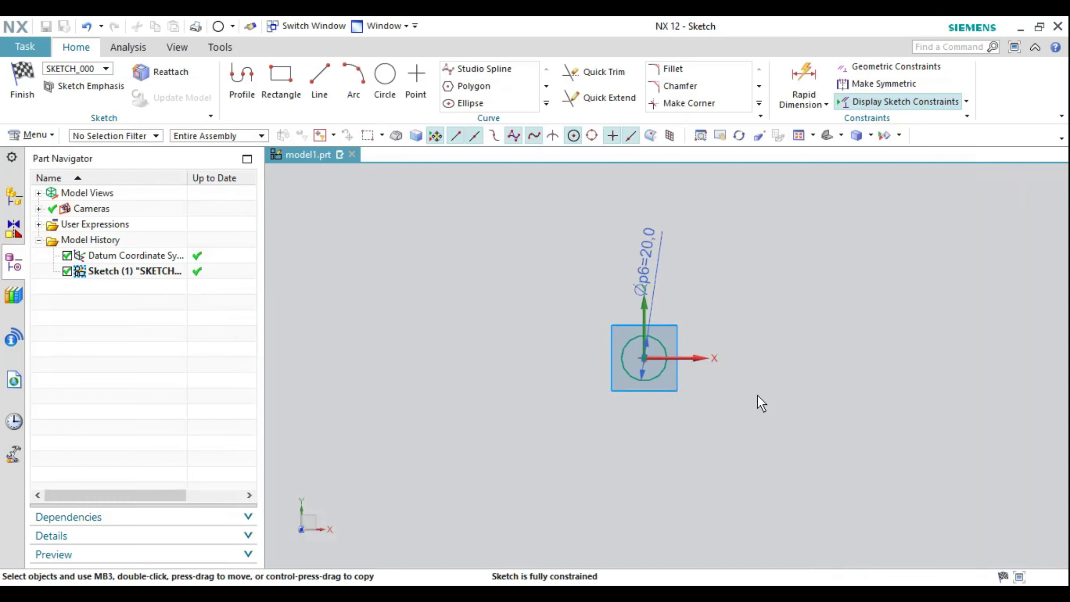
- Place the Ø20 dimension up-left of the circle, then view the handle drawing
{"action": "scroll", "coordinate": [756, 395], "scroll_direction": "up", "scroll_amount": 3}
{"action": "middle_click_drag", "start_coordinate": [739, 327], "coordinate": [680, 393], "text": "shift"}
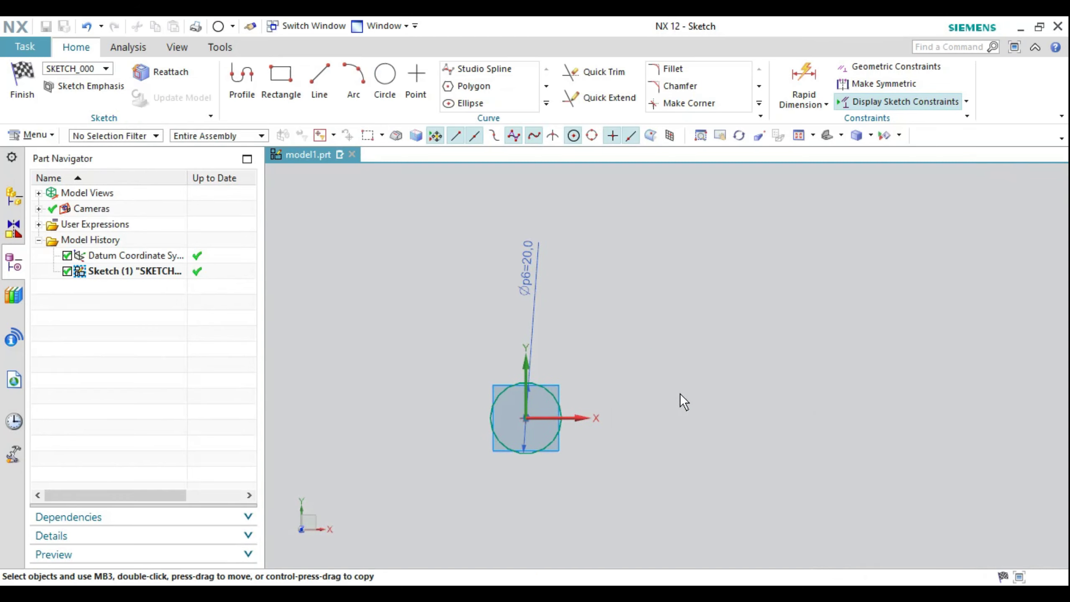
{"action": "mouse_move", "coordinate": [525, 273]}
{"action": "left_mouse_down"}
{"action": "mouse_move", "coordinate": [470, 390]}
{"action": "mouse_move", "coordinate": [459, 371]}
{"action": "left_mouse_up"}
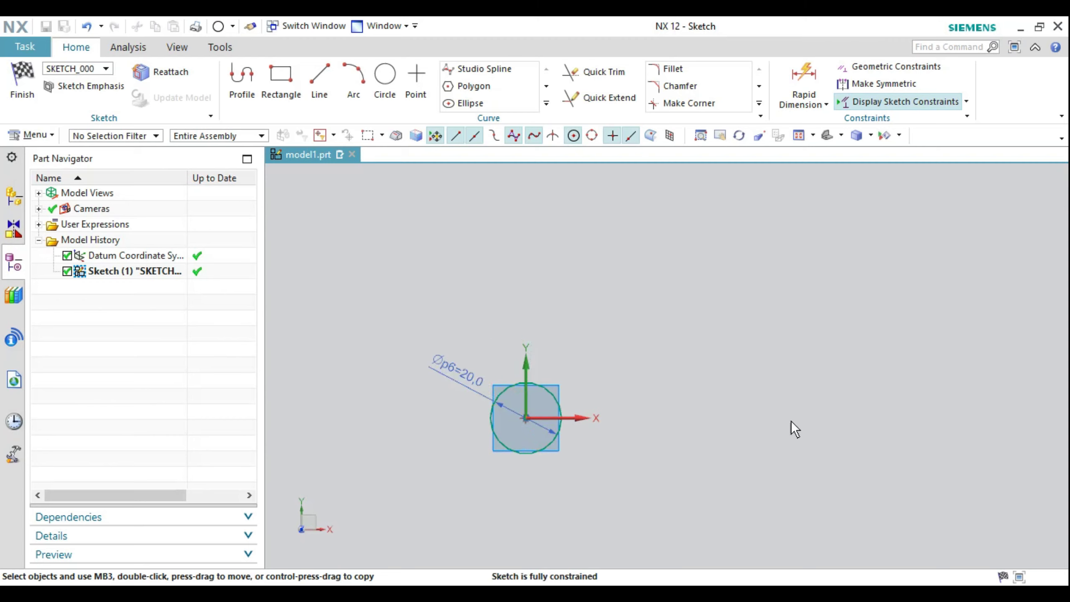
{"action": "middle_click_drag", "start_coordinate": [694, 447], "coordinate": [637, 397], "text": "shift"}
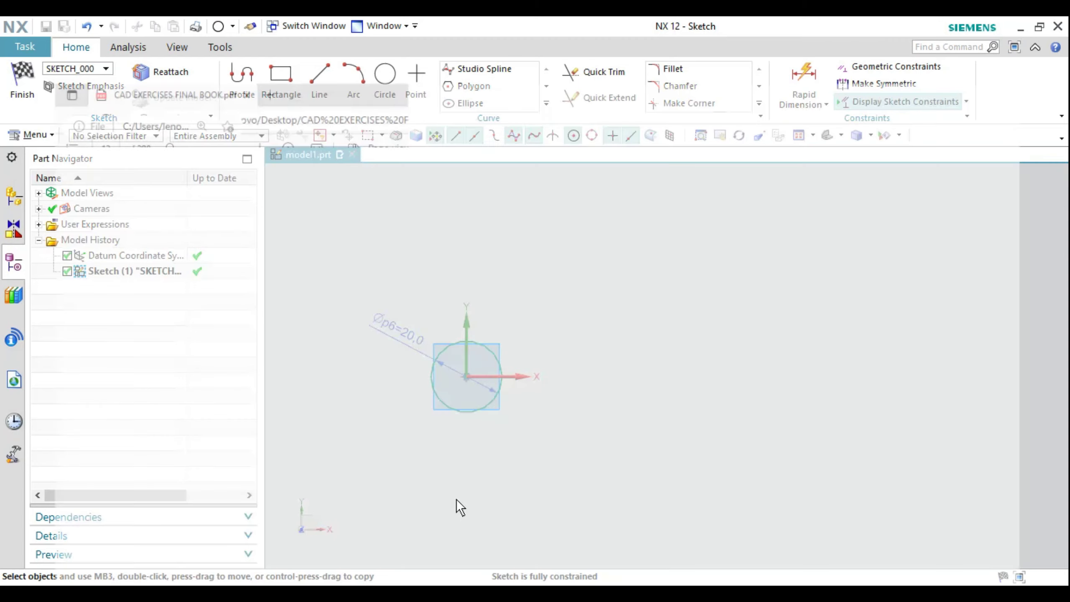
{"action": "key", "text": "alt+Tab"}
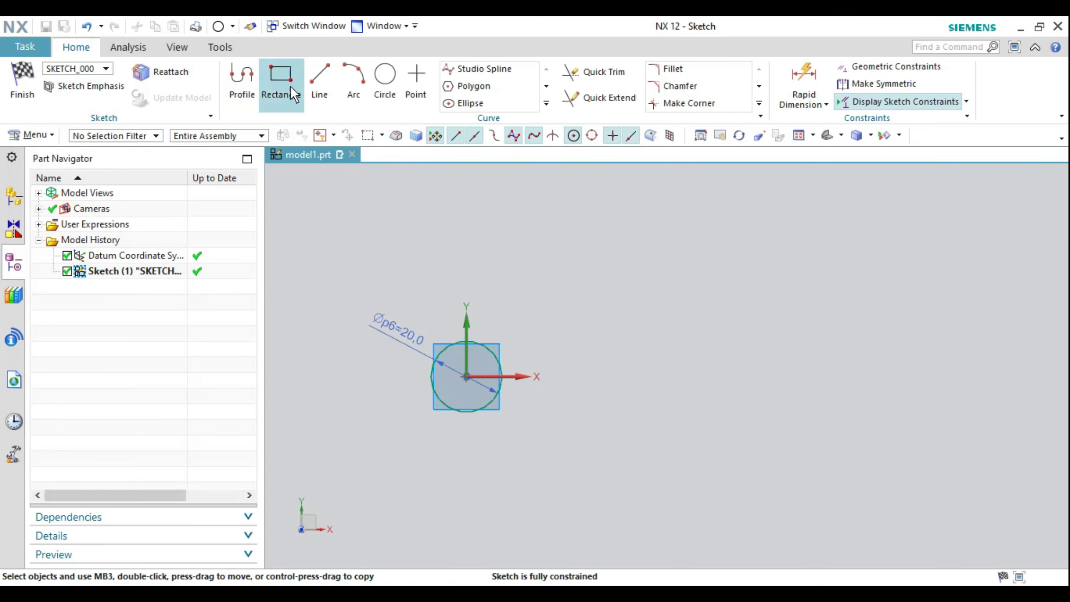
- Draw a 10 × 40 centre-point rectangle on the X axis, then undo the misplaced result
{"action": "left_click", "coordinate": [290, 86]}
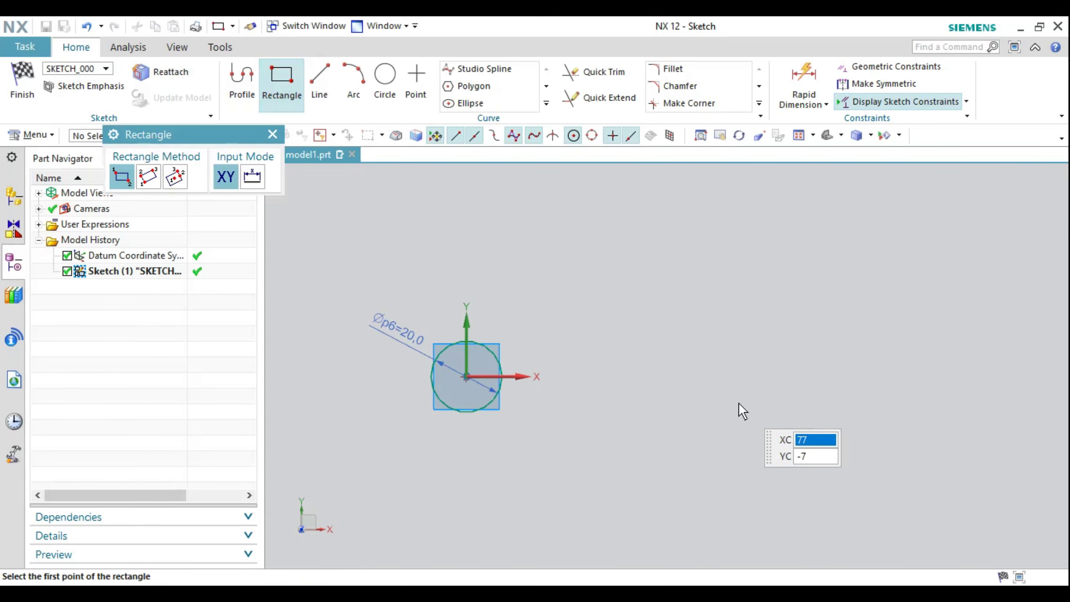
{"action": "left_click", "coordinate": [174, 181]}
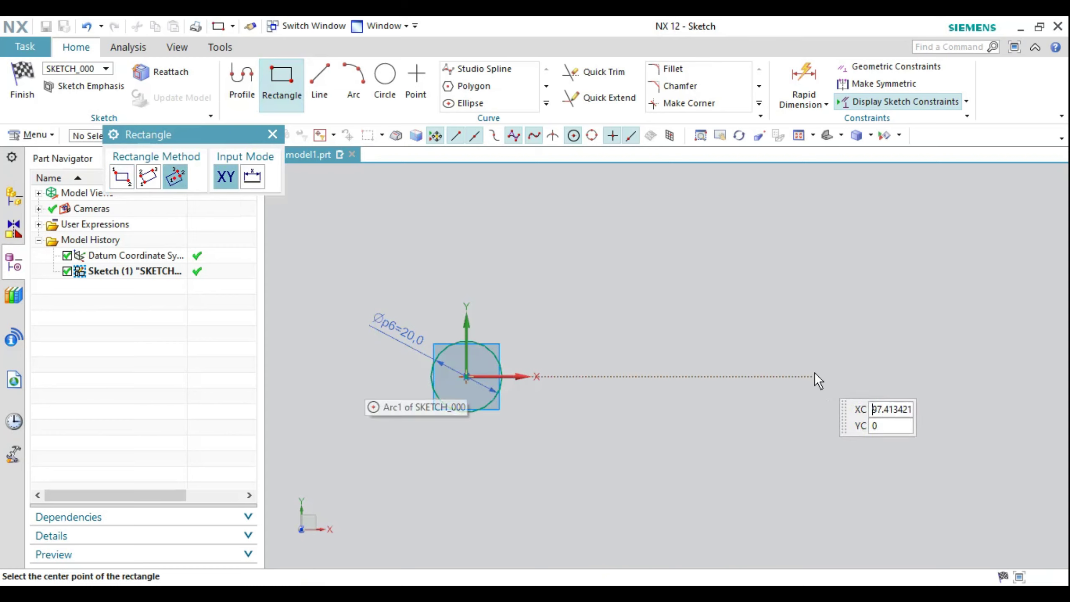
{"action": "left_click", "coordinate": [836, 377]}
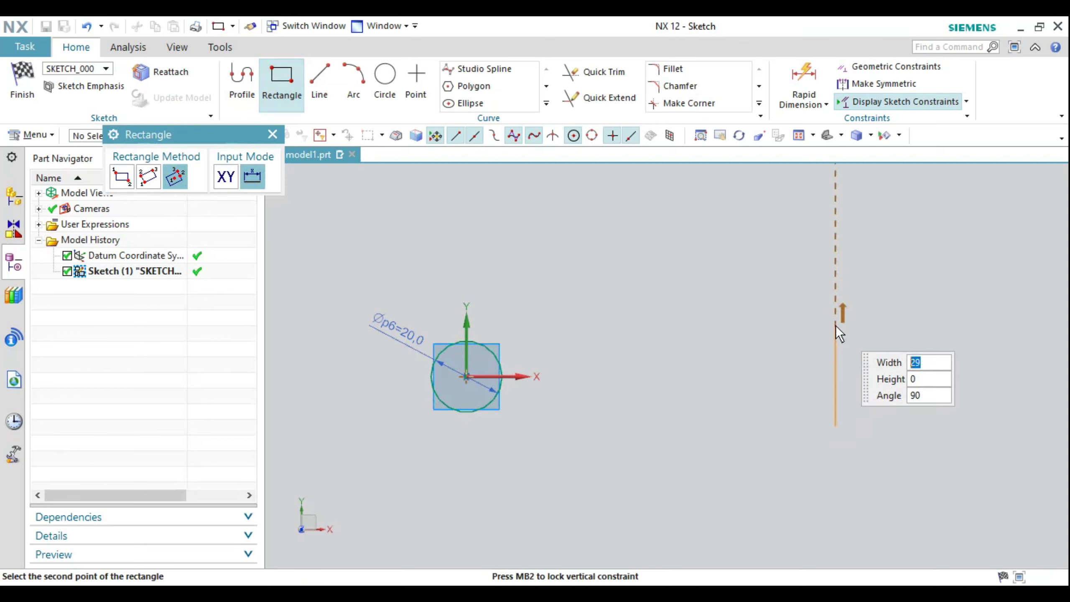
{"action": "key", "text": "alt+Tab"}
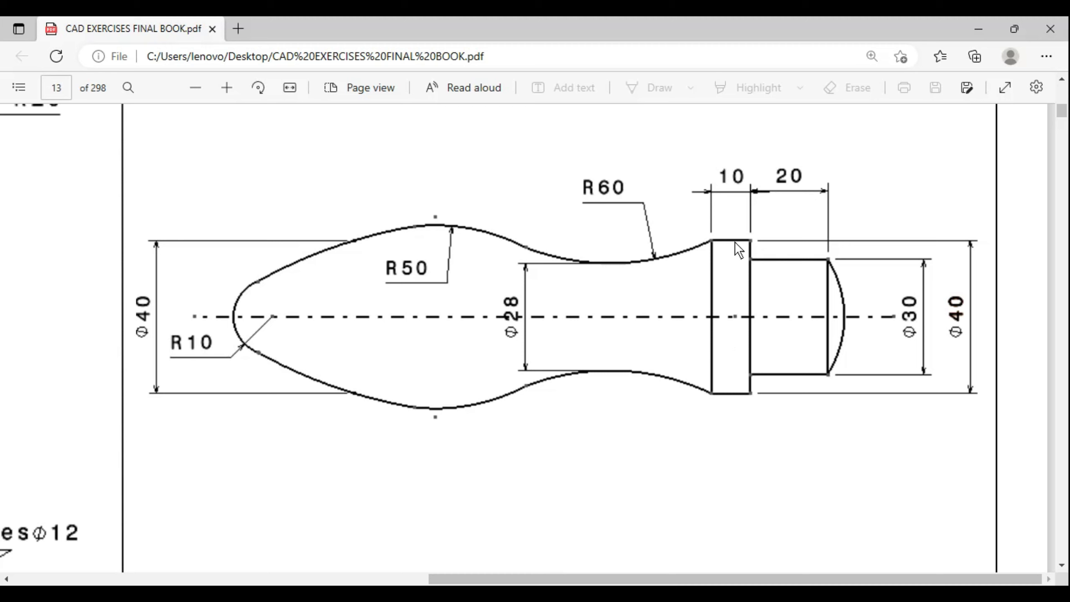
{"action": "key", "text": "alt+Tab"}
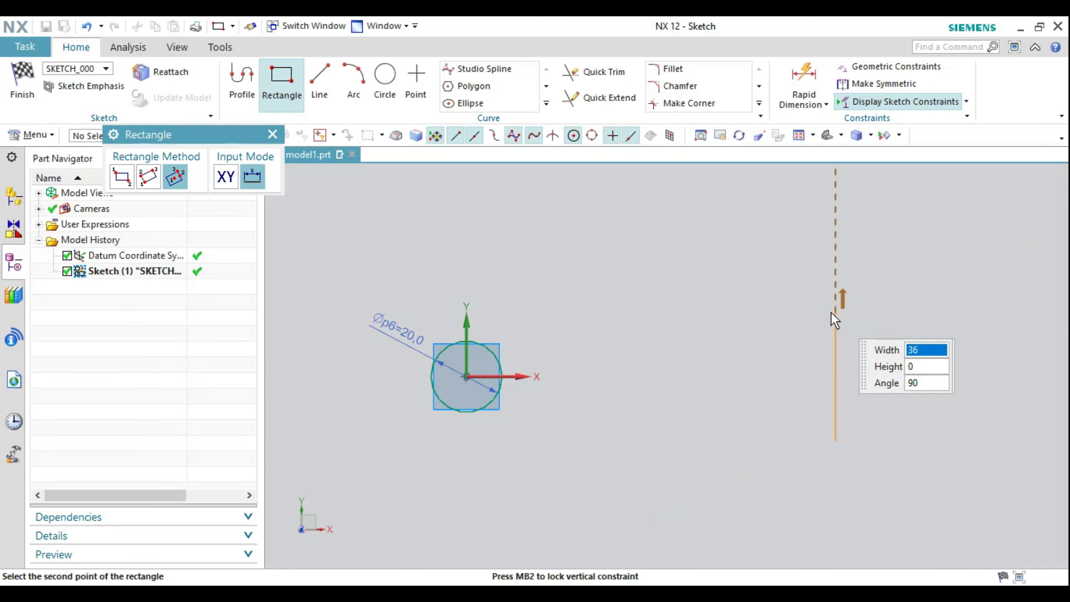
{"action": "type", "text": "10"}
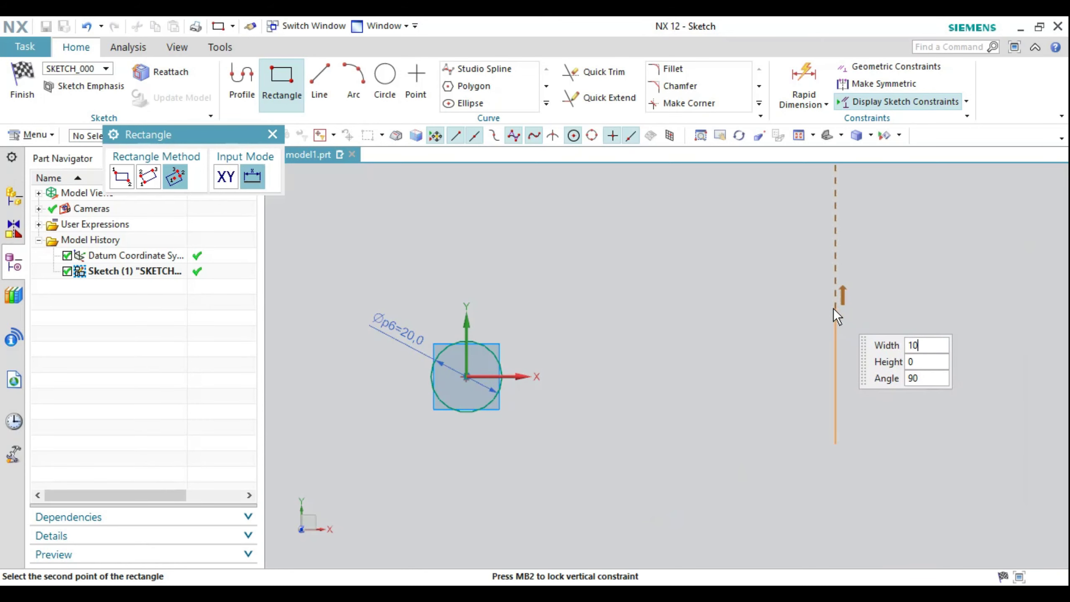
{"action": "key", "text": "Tab"}
{"action": "type", "text": "40"}
{"action": "key", "text": "Tab"}
{"action": "key", "text": "Return"}
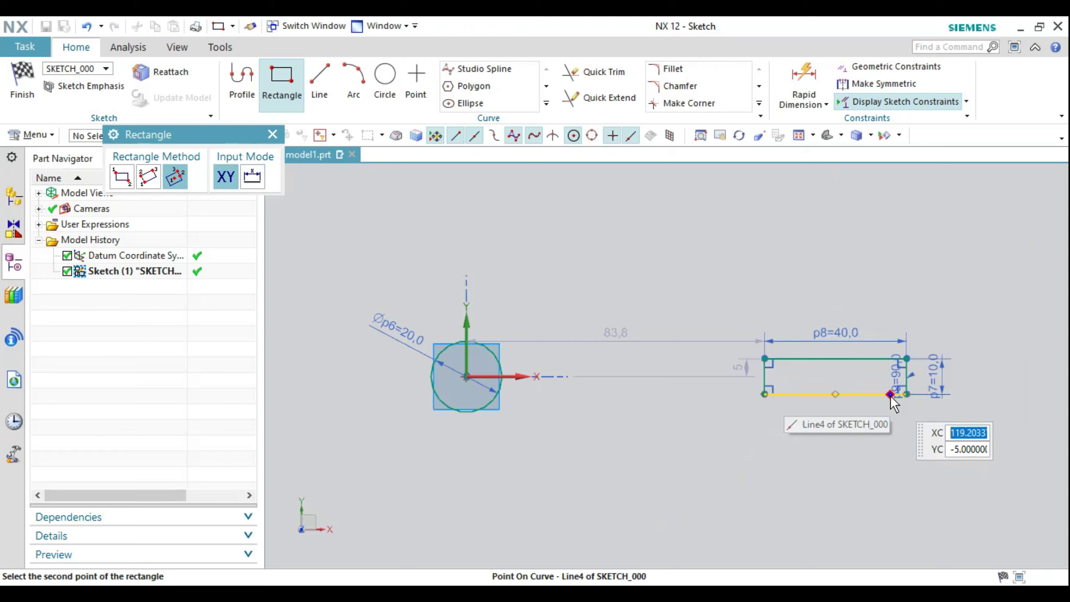
{"action": "key", "text": "ctrl+z"}
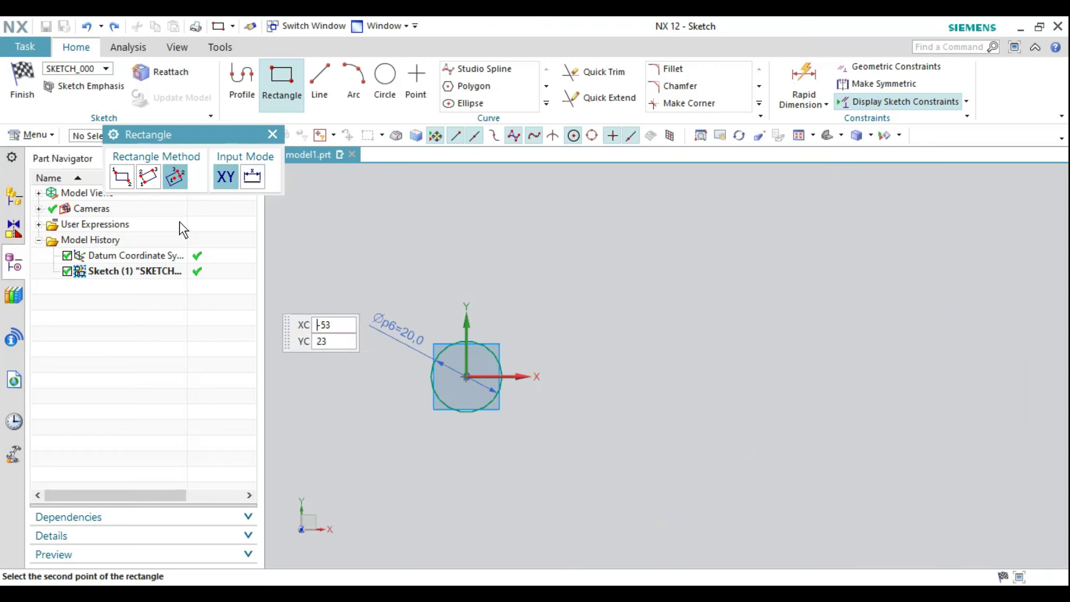
- Redraw the rectangle centred on the X axis with width 10, height 40, angle 180
{"action": "left_click", "coordinate": [838, 375]}
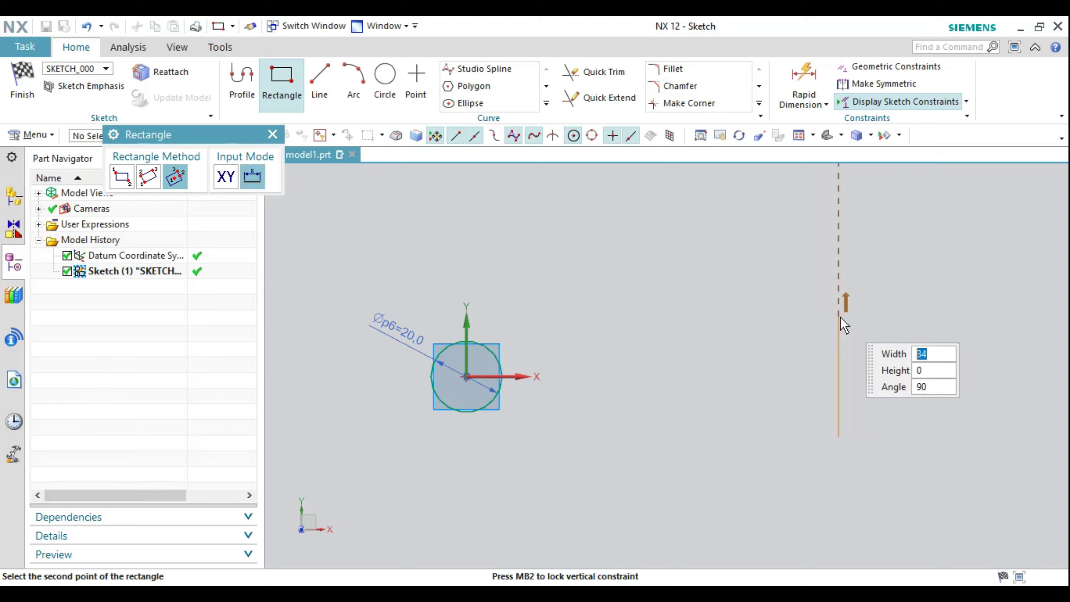
{"action": "type", "text": "10"}
{"action": "key", "text": "Tab"}
{"action": "type", "text": "40"}
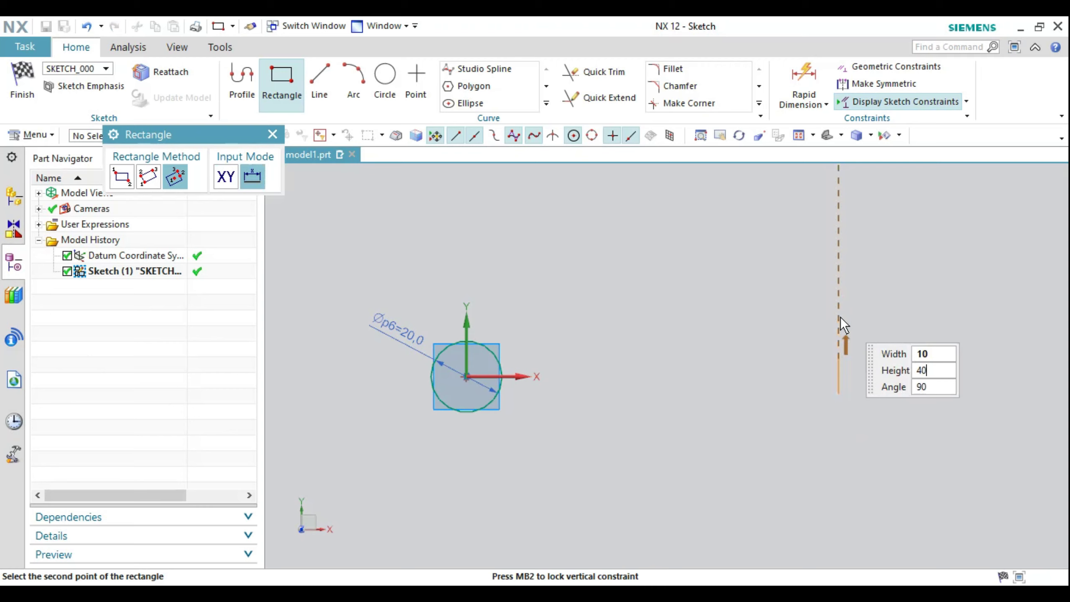
{"action": "key", "text": "Tab"}
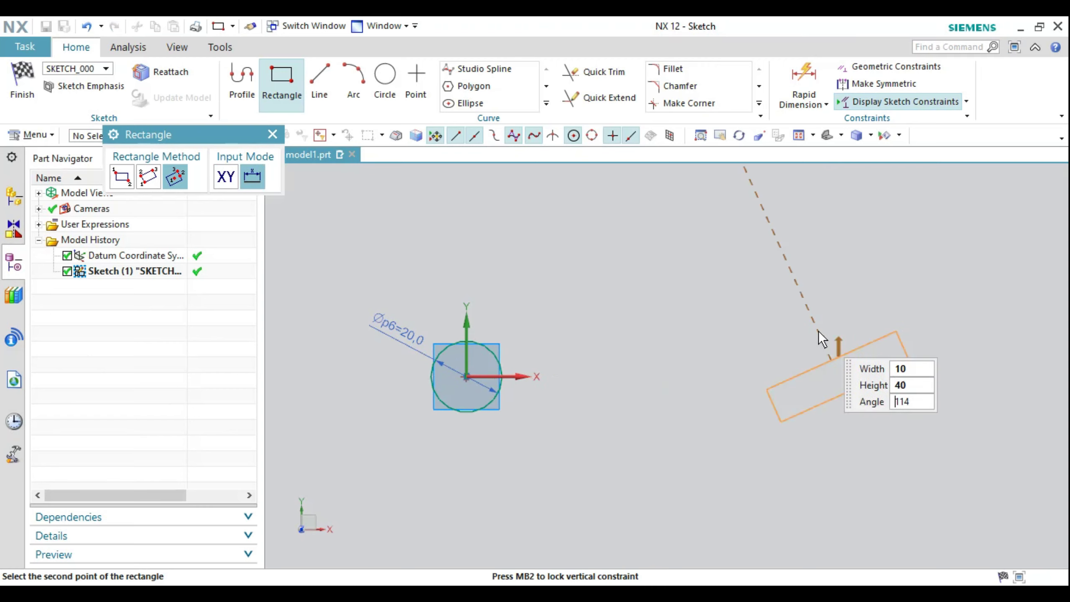
{"action": "type", "text": "180"}
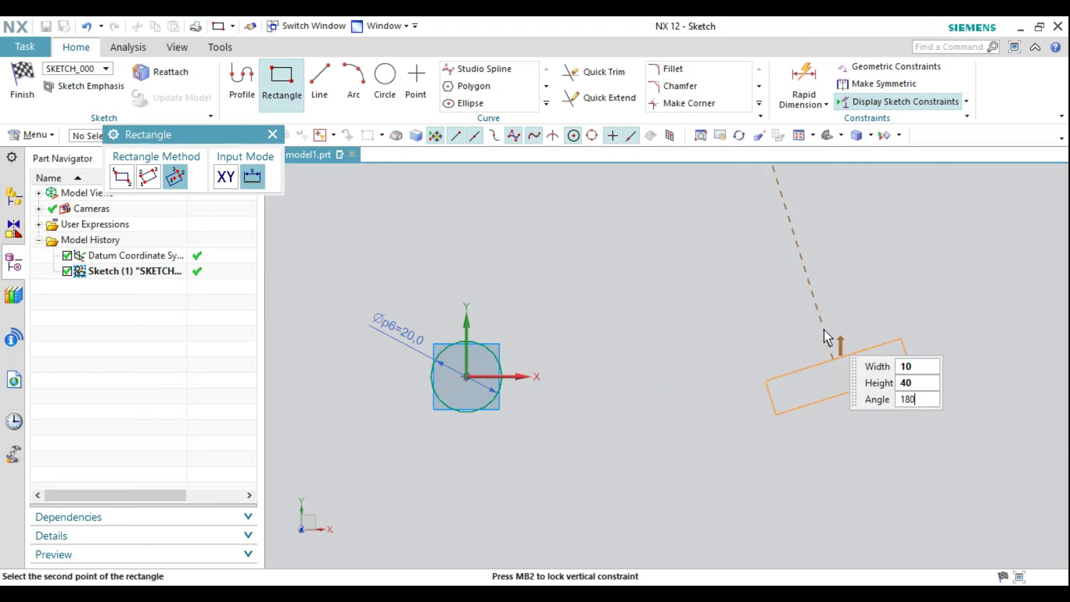
{"action": "key", "text": "Return"}
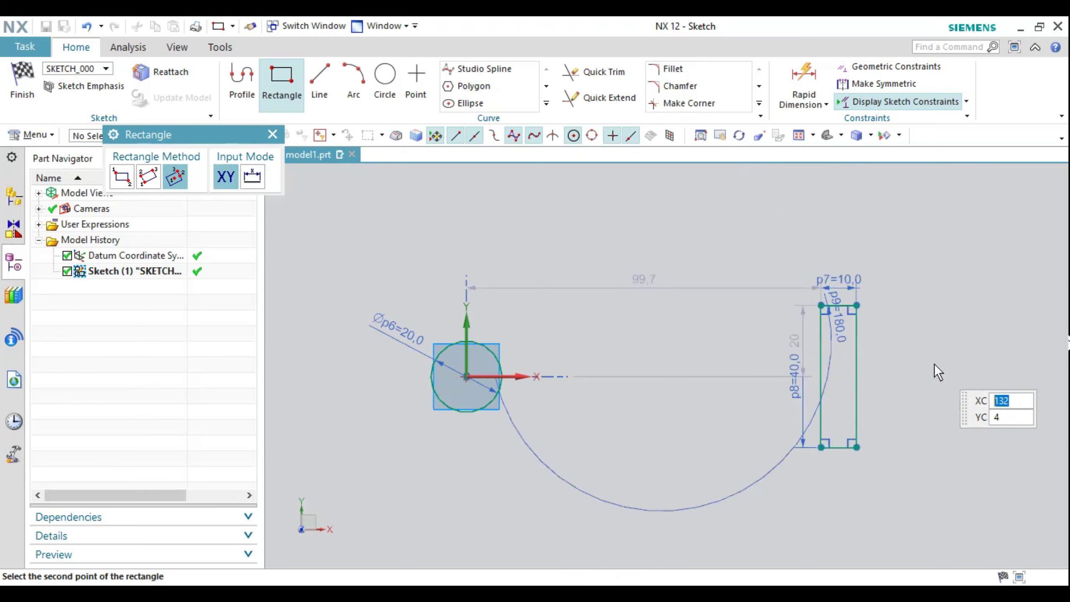
- Move the 40 and 10 dimensions clear of the rectangle and delete the 180° angle dimension
{"action": "key", "text": "Escape"}
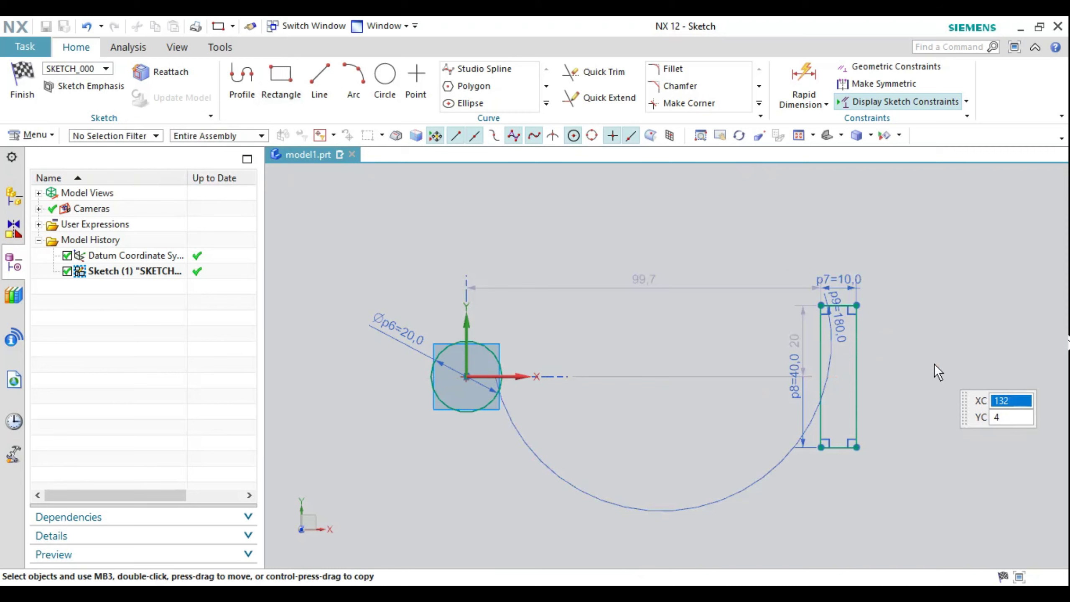
{"action": "left_click_drag", "start_coordinate": [803, 398], "coordinate": [946, 397]}
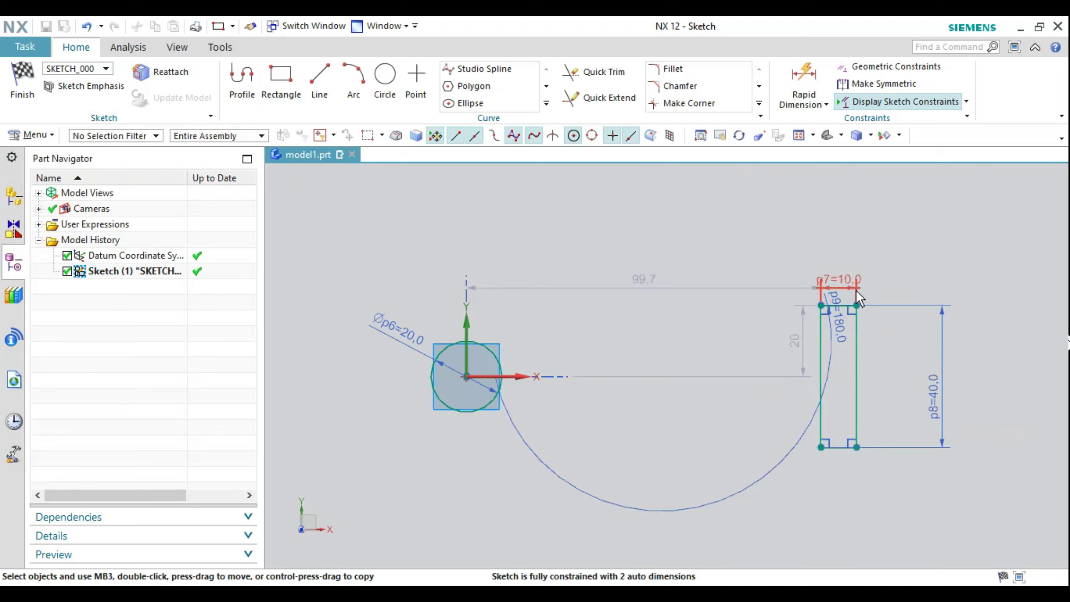
{"action": "left_click_drag", "start_coordinate": [850, 286], "coordinate": [846, 253]}
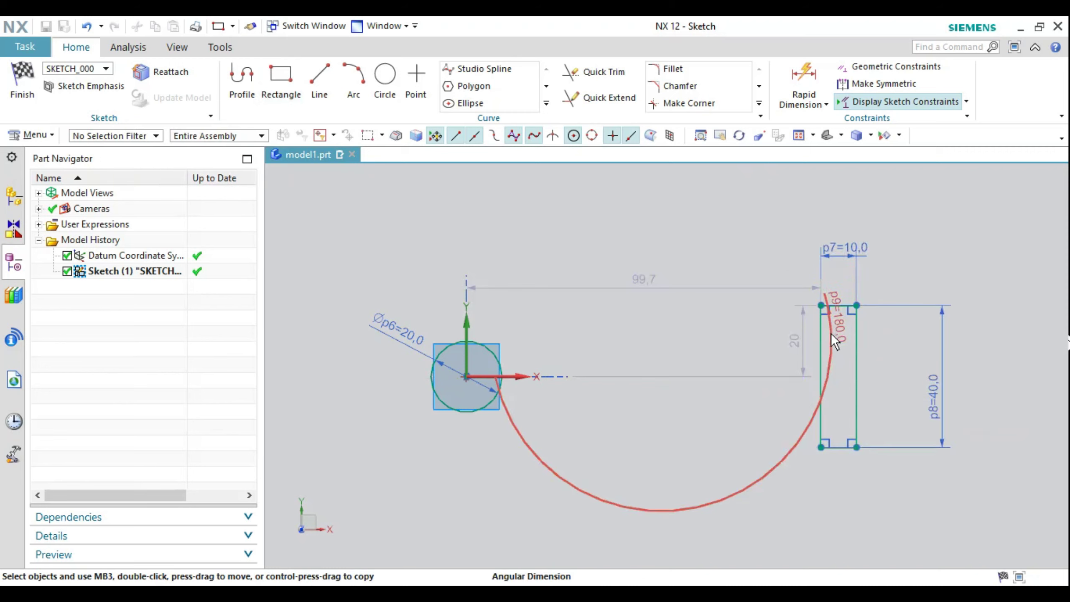
{"action": "left_click_drag", "start_coordinate": [832, 334], "coordinate": [602, 340]}
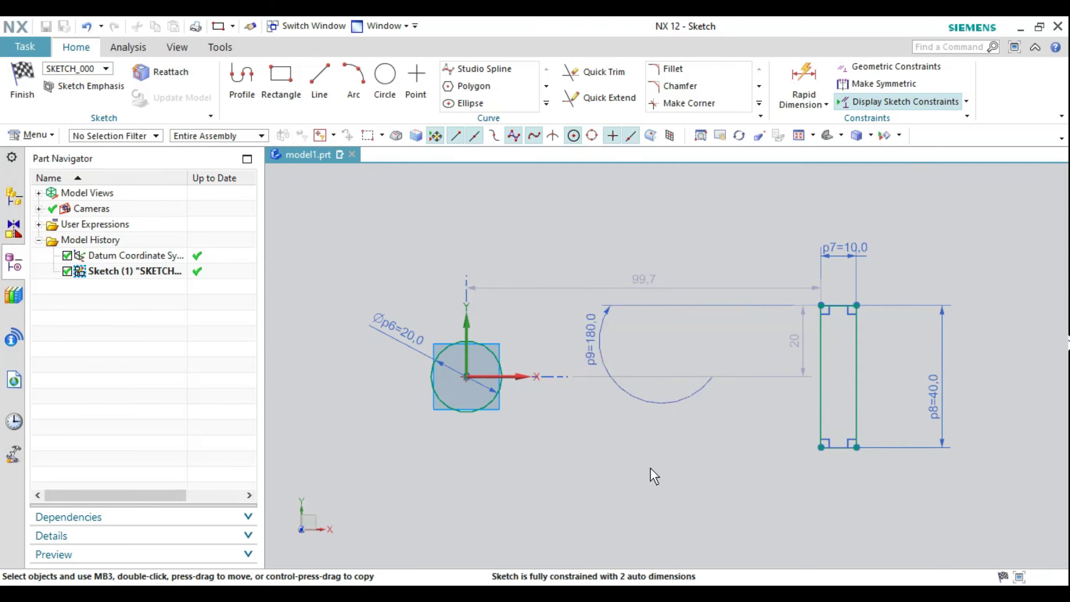
{"action": "left_click", "coordinate": [641, 397]}
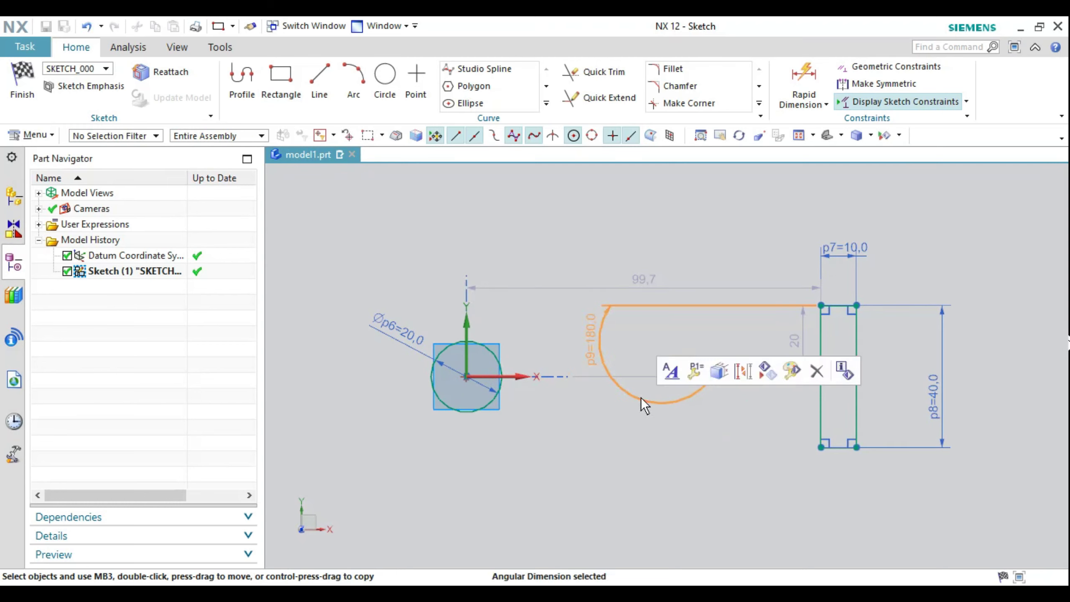
{"action": "right_click", "coordinate": [641, 397]}
{"action": "left_click", "coordinate": [676, 346]}
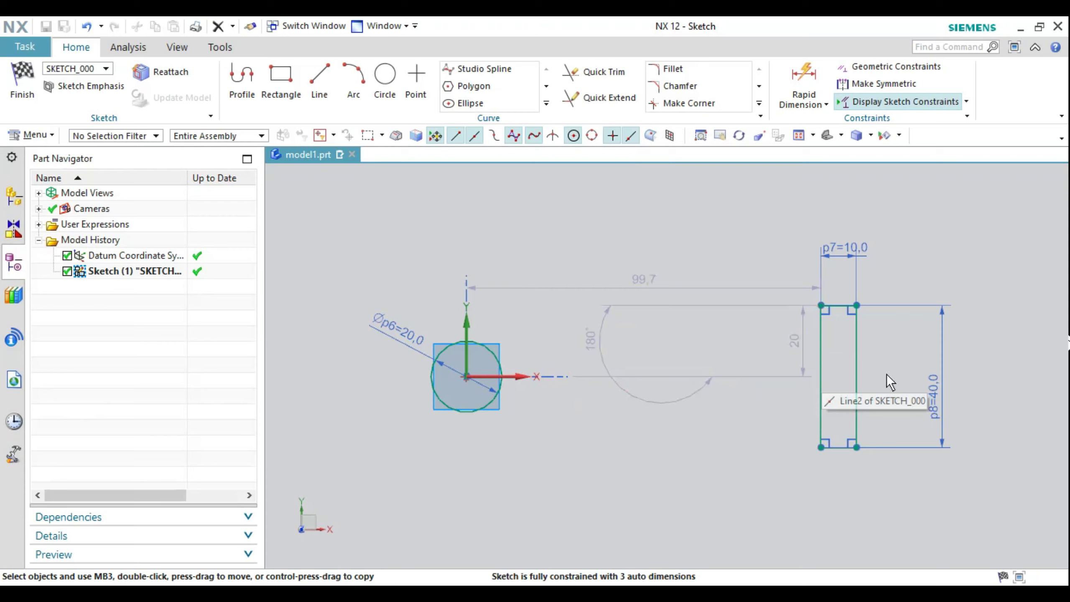
- Constrain the rectangle's left line to be vertical
{"action": "left_click", "coordinate": [822, 358]}
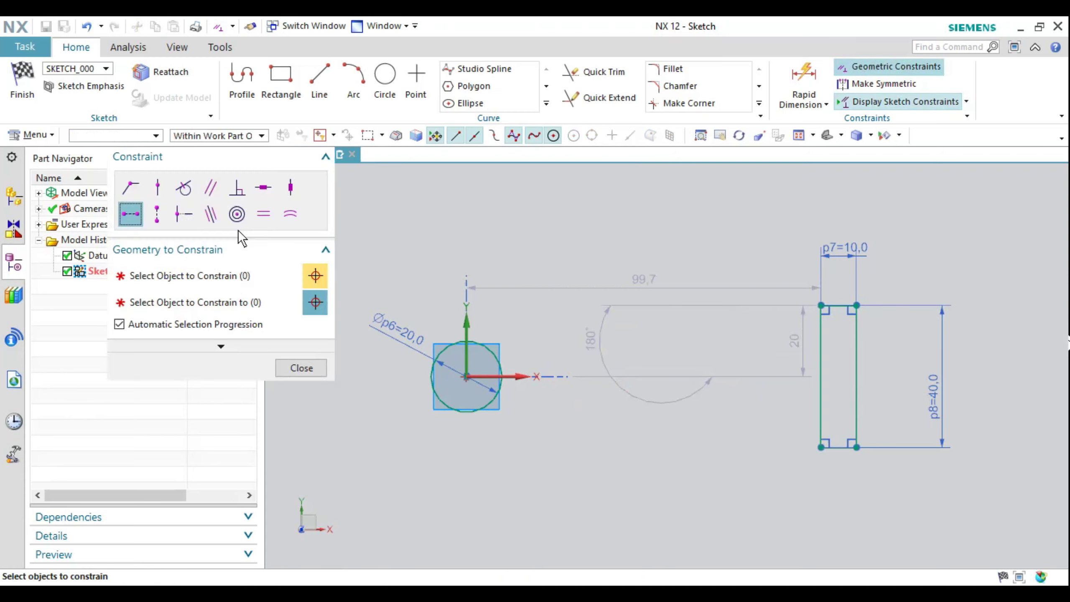
{"action": "left_click", "coordinate": [290, 187]}
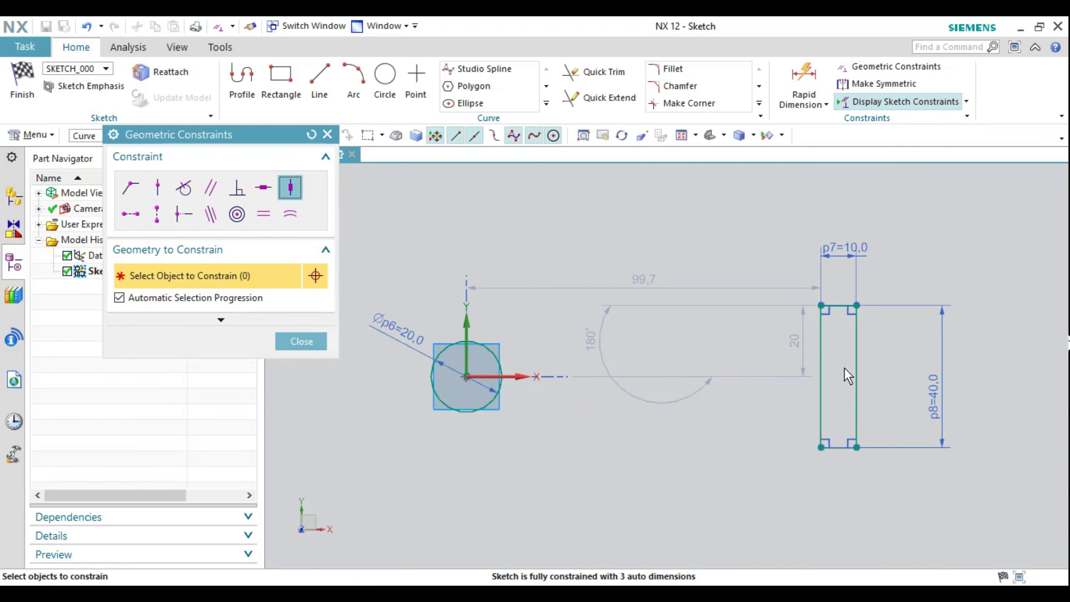
{"action": "left_click", "coordinate": [820, 348]}
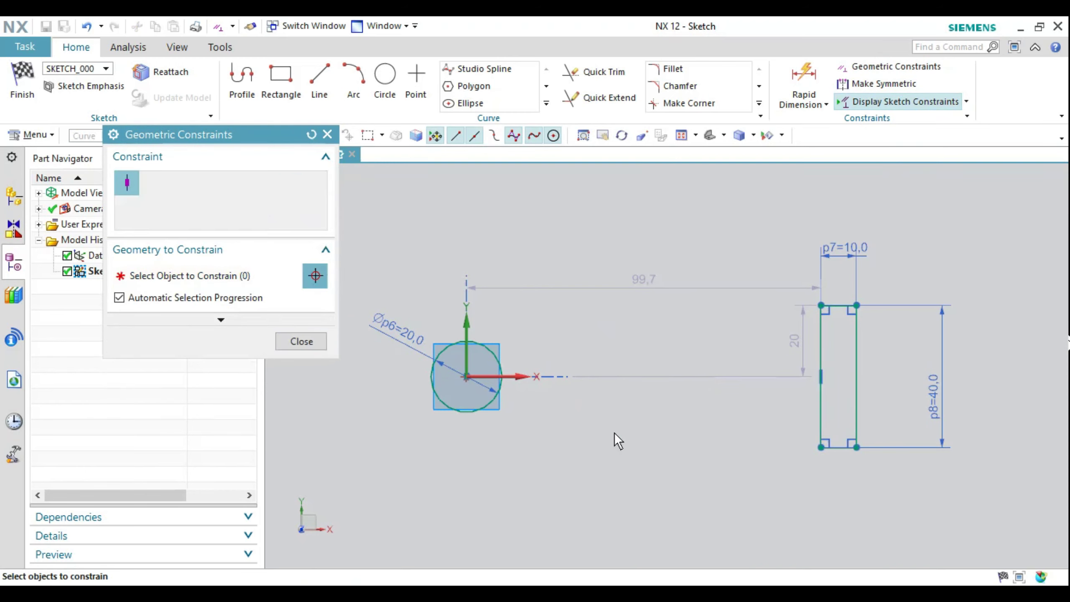
{"action": "left_click", "coordinate": [302, 341]}
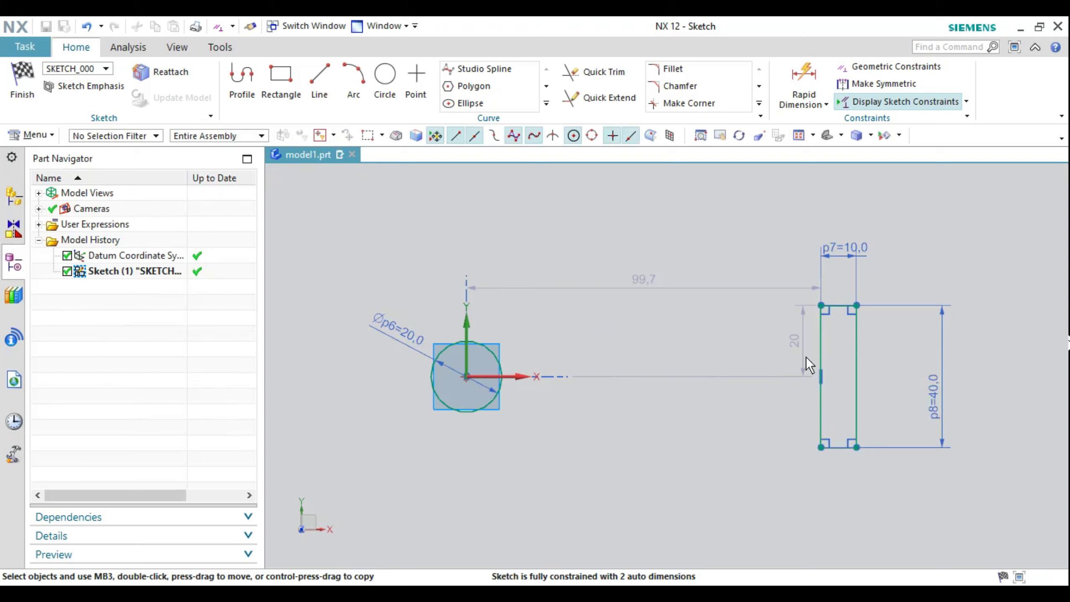
- Make the rectangle's top-left and bottom-left corners symmetric about the X axis
{"action": "left_click", "coordinate": [866, 87]}
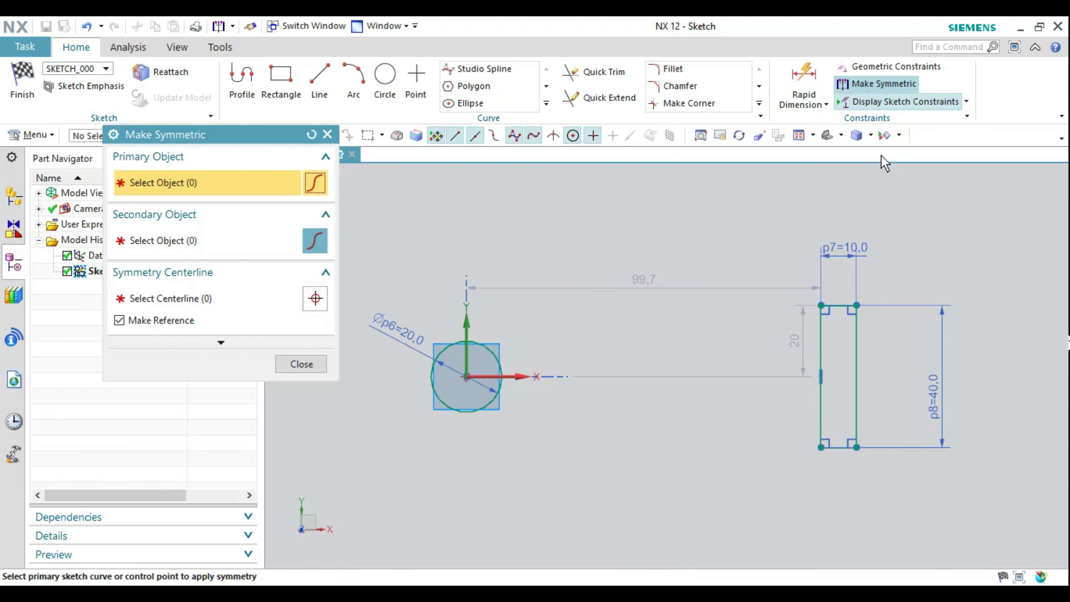
{"action": "left_click", "coordinate": [828, 304]}
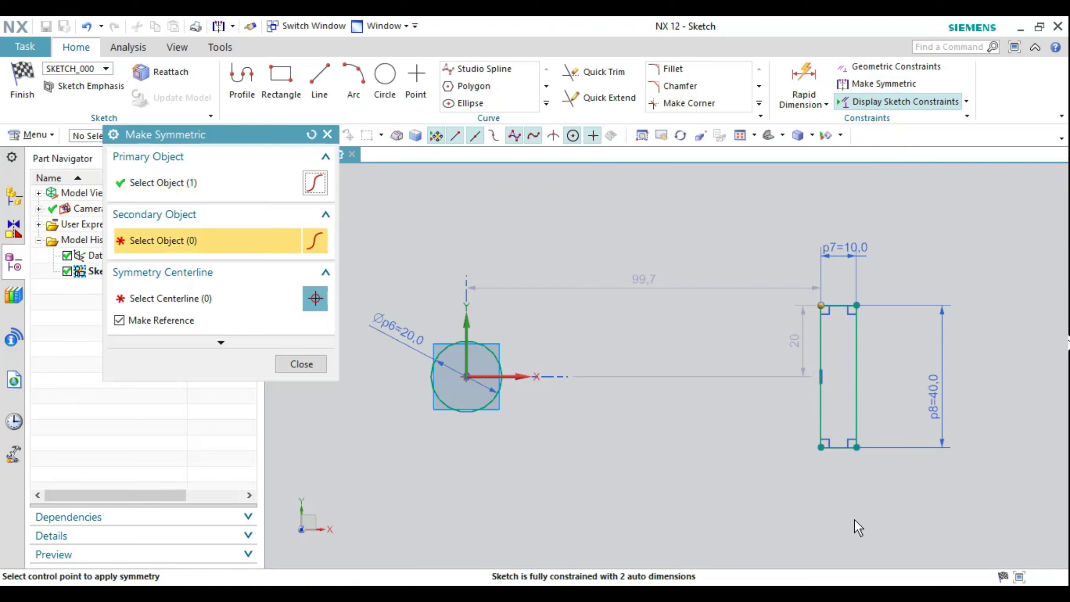
{"action": "left_click", "coordinate": [829, 446]}
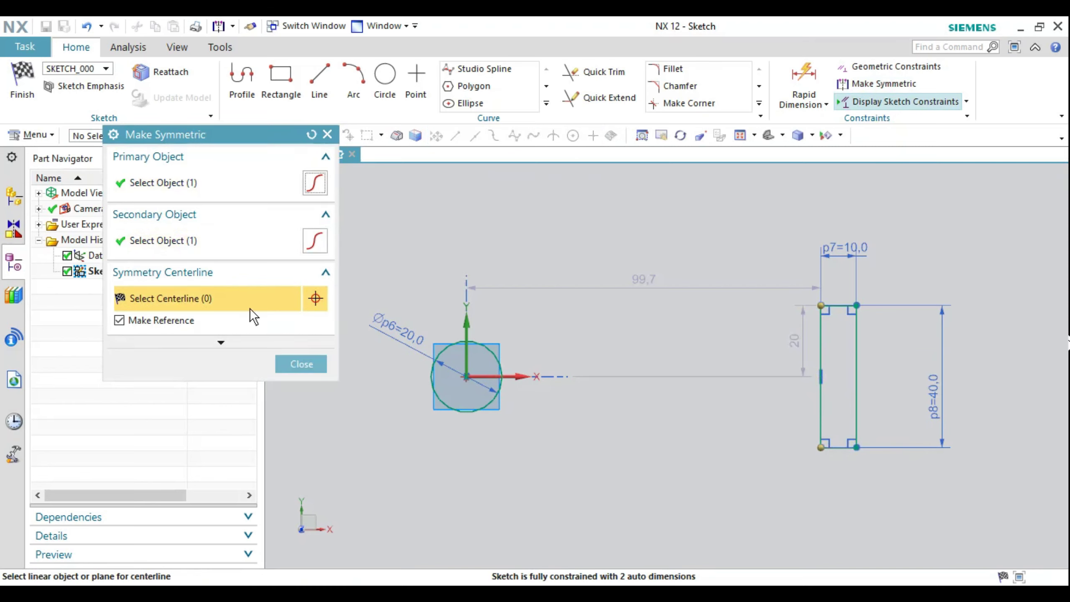
{"action": "left_click", "coordinate": [515, 378]}
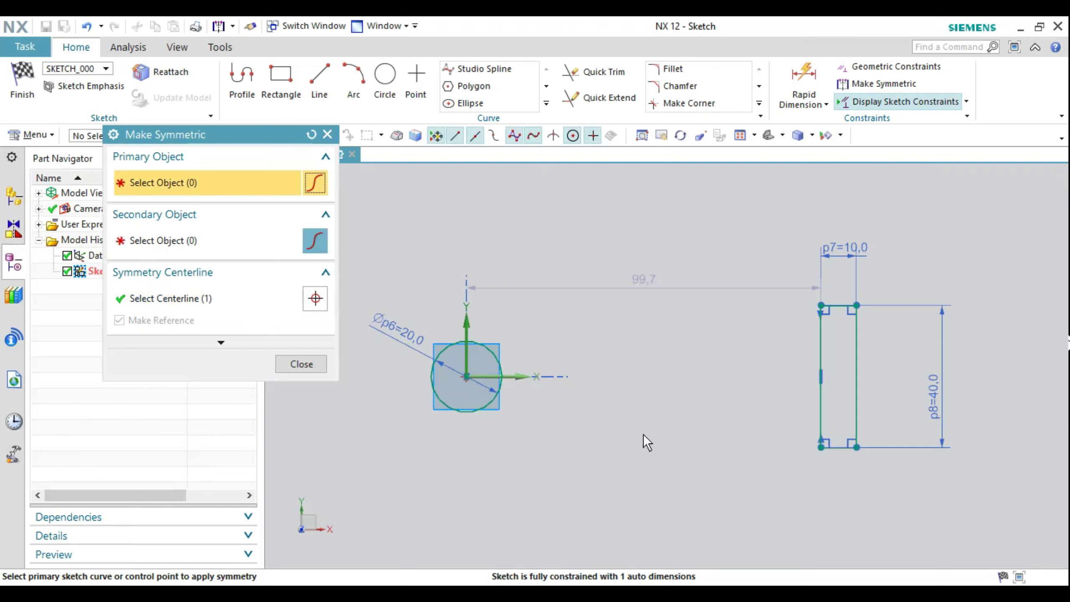
{"action": "middle_click", "coordinate": [807, 409]}
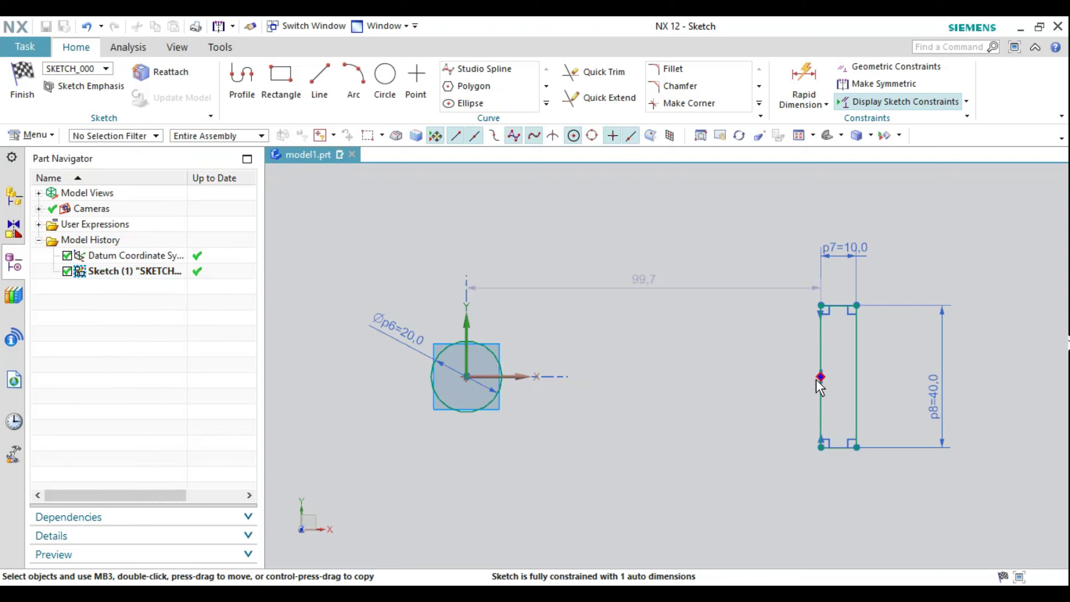
- Compare the sketch against the handle drawing PDF
{"action": "key", "text": "alt+Tab"}
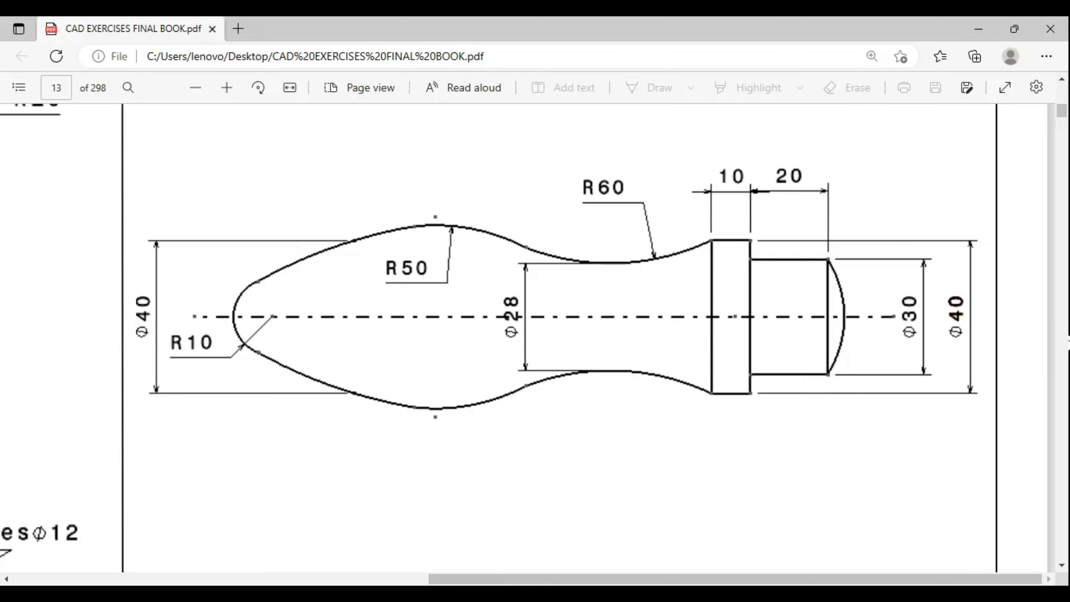
{"action": "key", "text": "alt+Tab"}
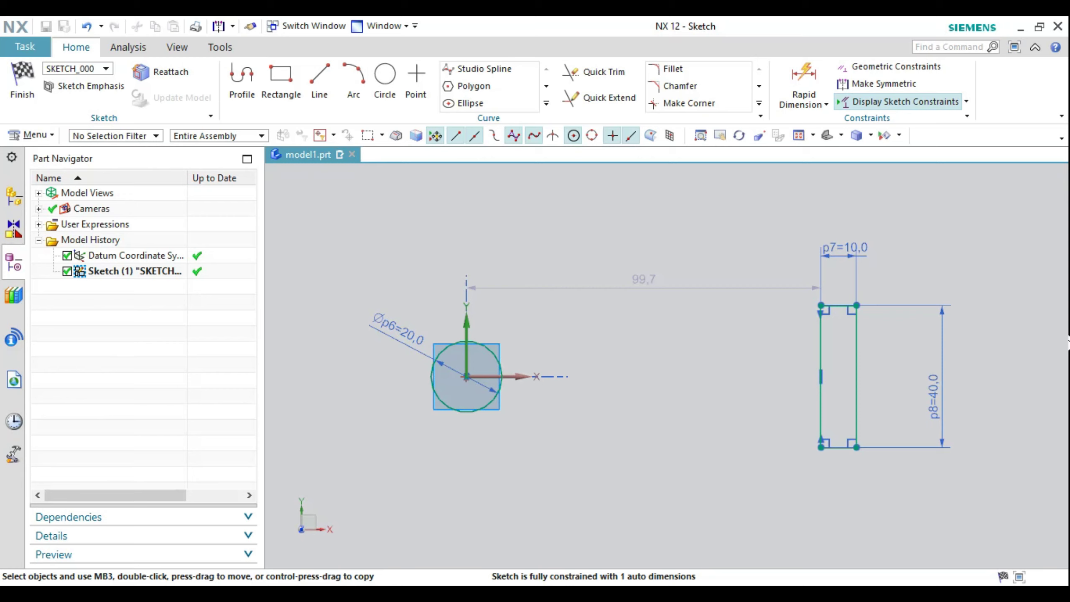
{"action": "key", "text": "alt+Tab"}
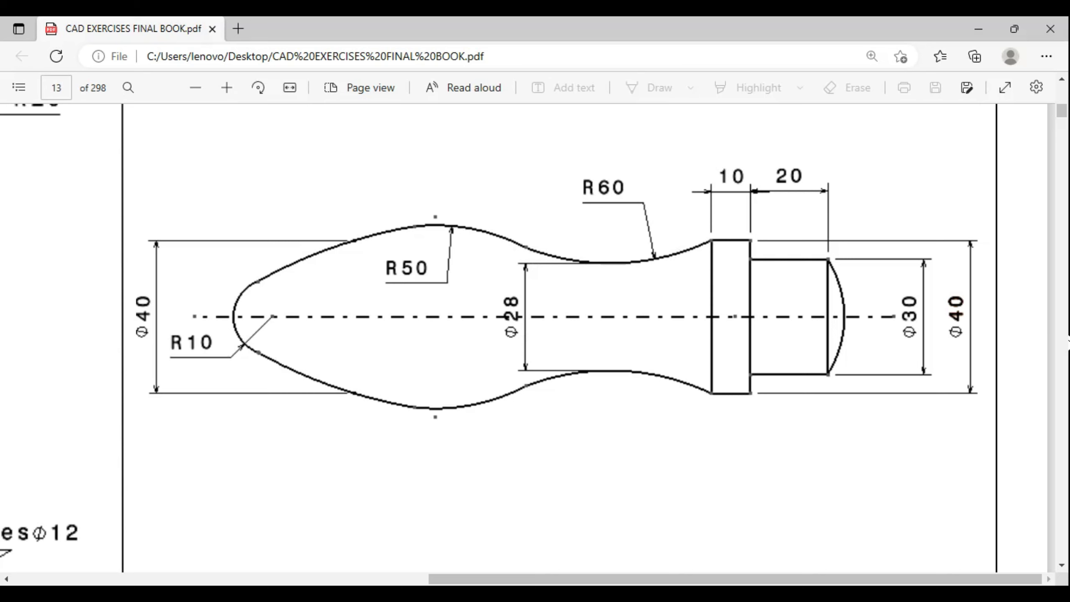
- Draw an R60 arc from the rectangle's top-left corner leftward, curving downward
{"action": "key", "text": "alt+Tab"}
{"action": "left_click", "coordinate": [356, 94]}
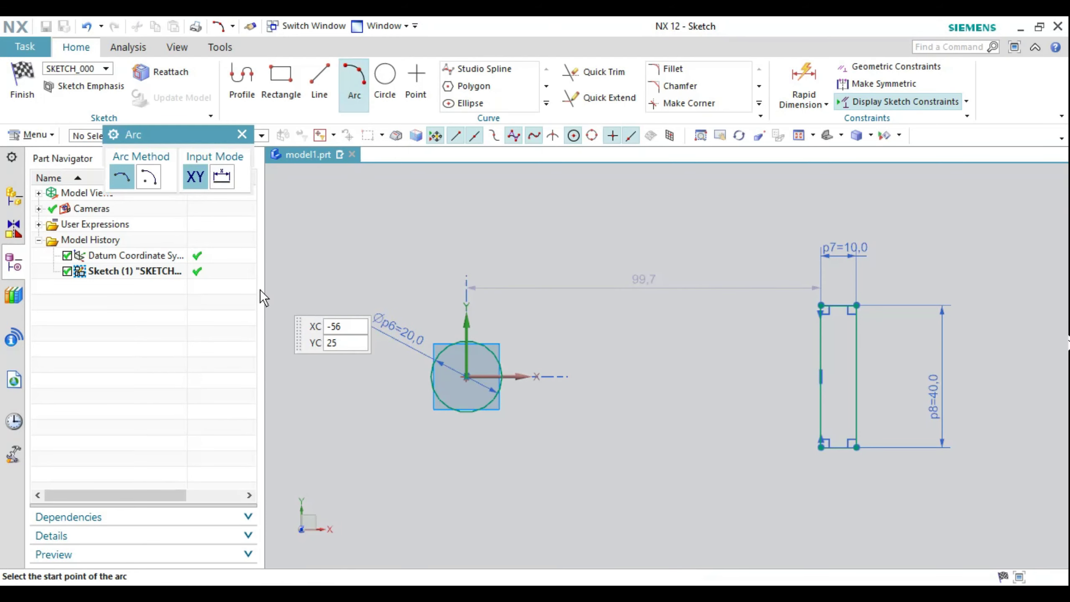
{"action": "left_click", "coordinate": [821, 305]}
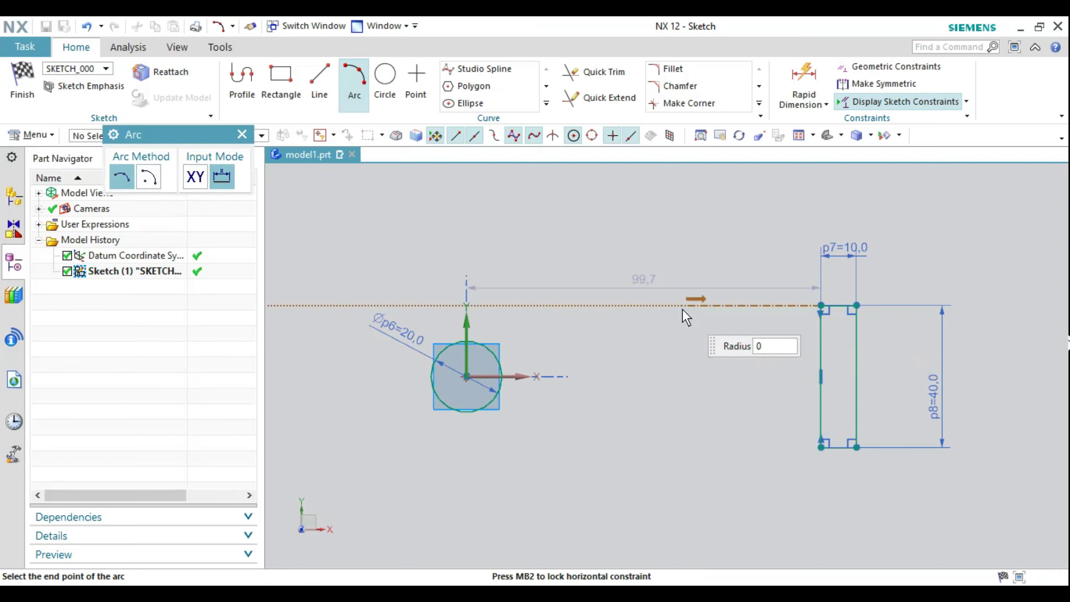
{"action": "left_click", "coordinate": [679, 309]}
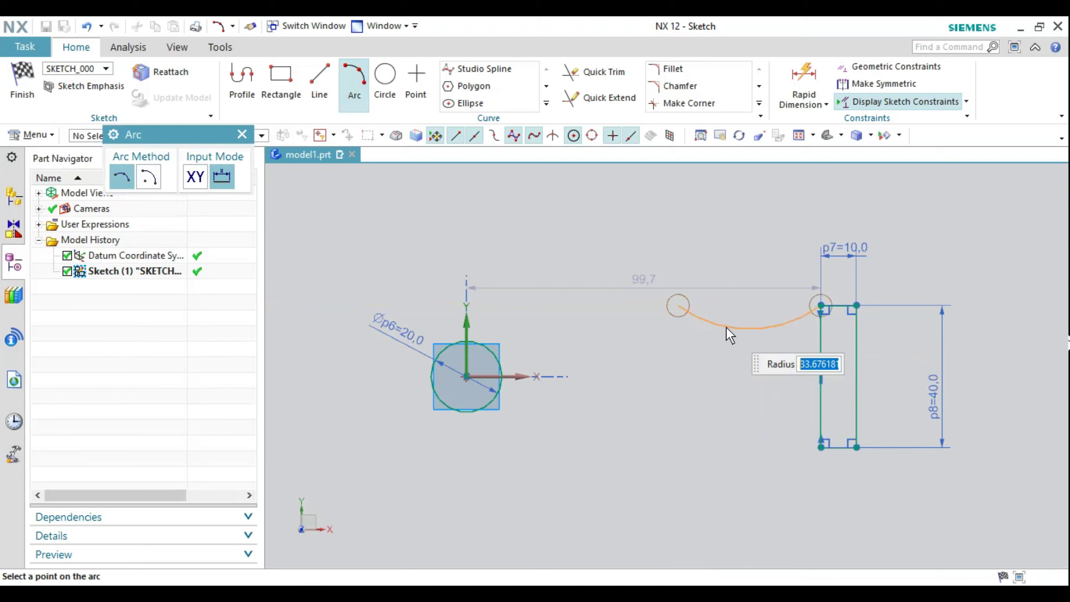
{"action": "type", "text": "60"}
{"action": "key", "text": "Tab"}
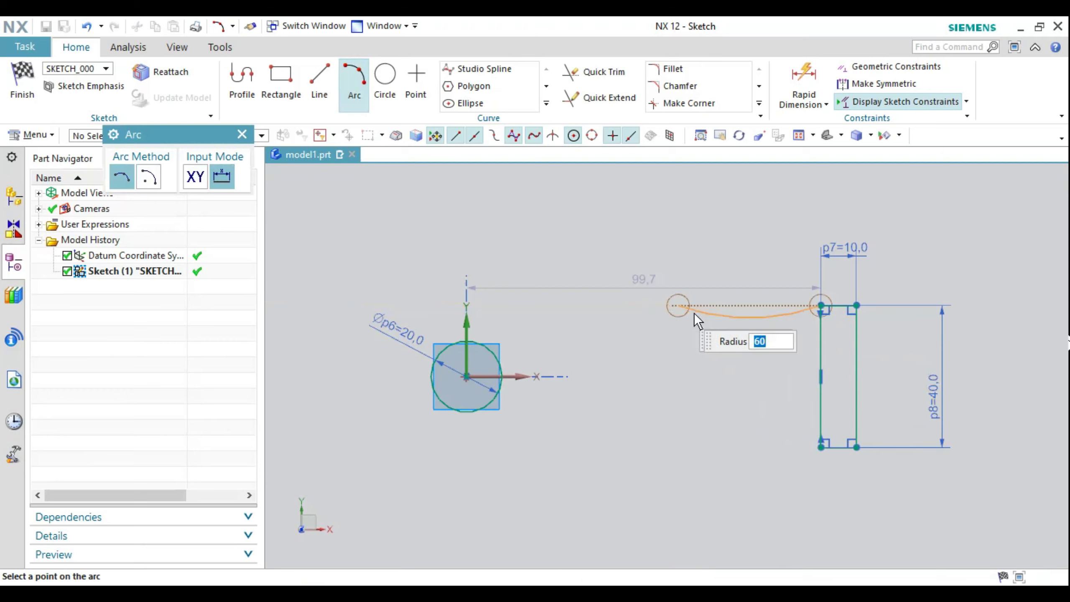
{"action": "left_click", "coordinate": [747, 370]}
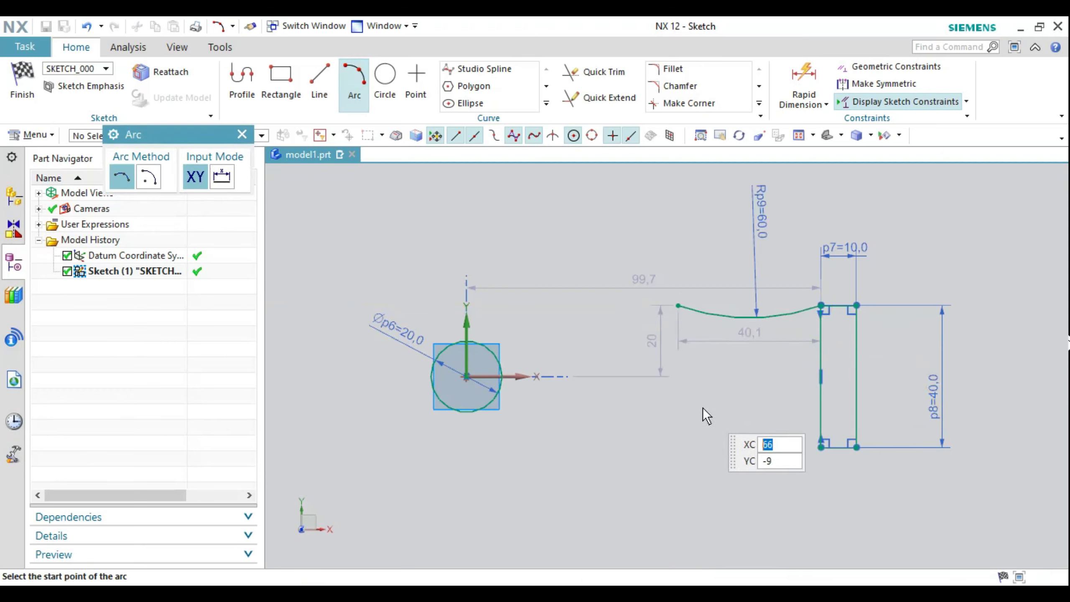
{"action": "key", "text": "Escape"}
- Draw an R50 arc continuing left from the R60 arc's end
{"action": "key", "text": "alt+Tab"}
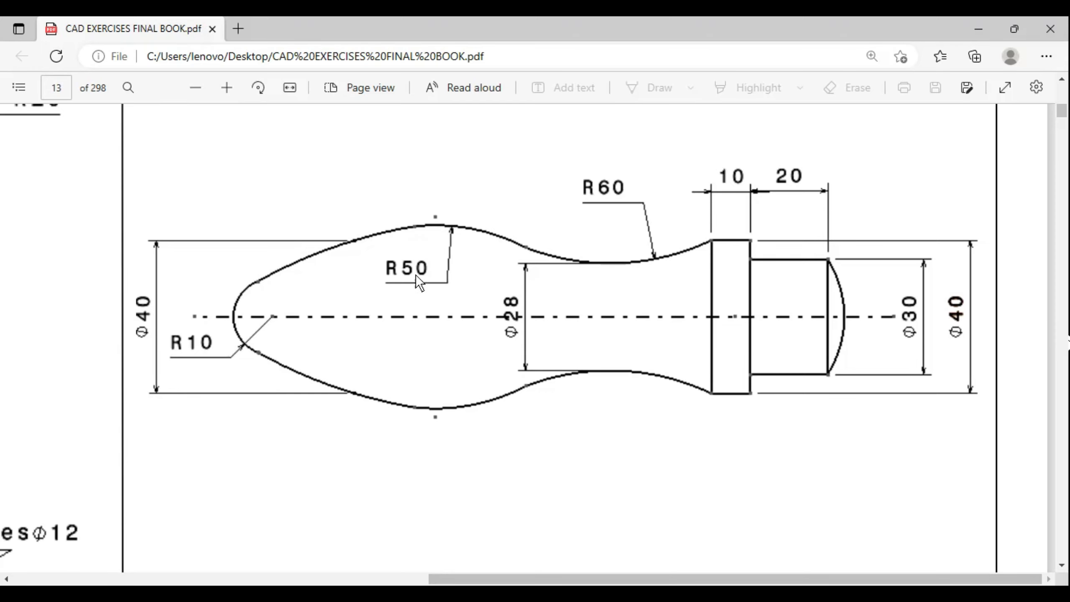
{"action": "key", "text": "alt+Tab"}
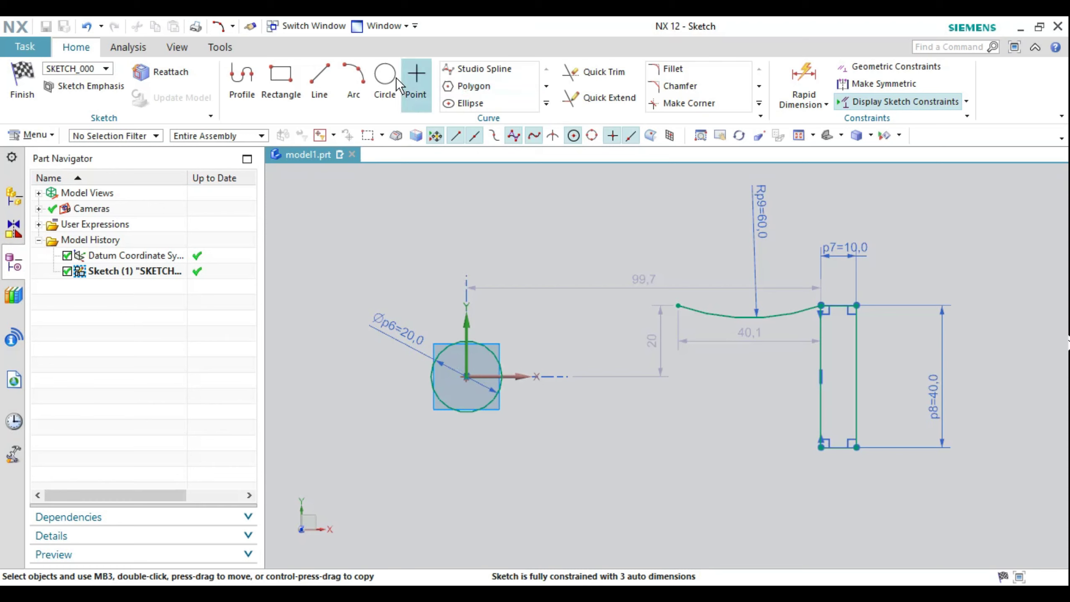
{"action": "left_click", "coordinate": [354, 80]}
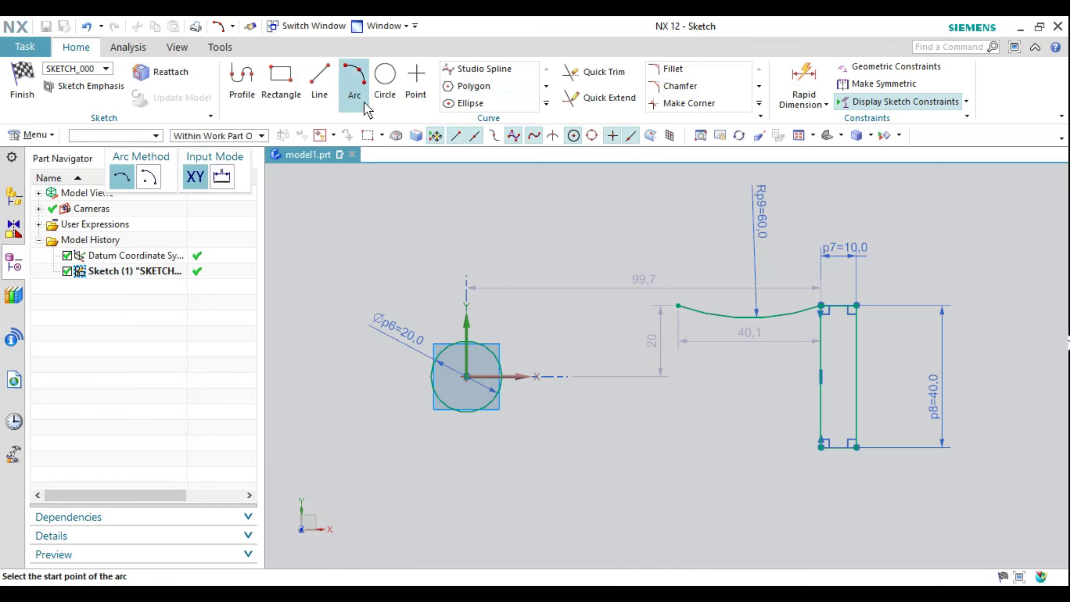
{"action": "left_click", "coordinate": [677, 304]}
{"action": "left_click", "coordinate": [557, 305]}
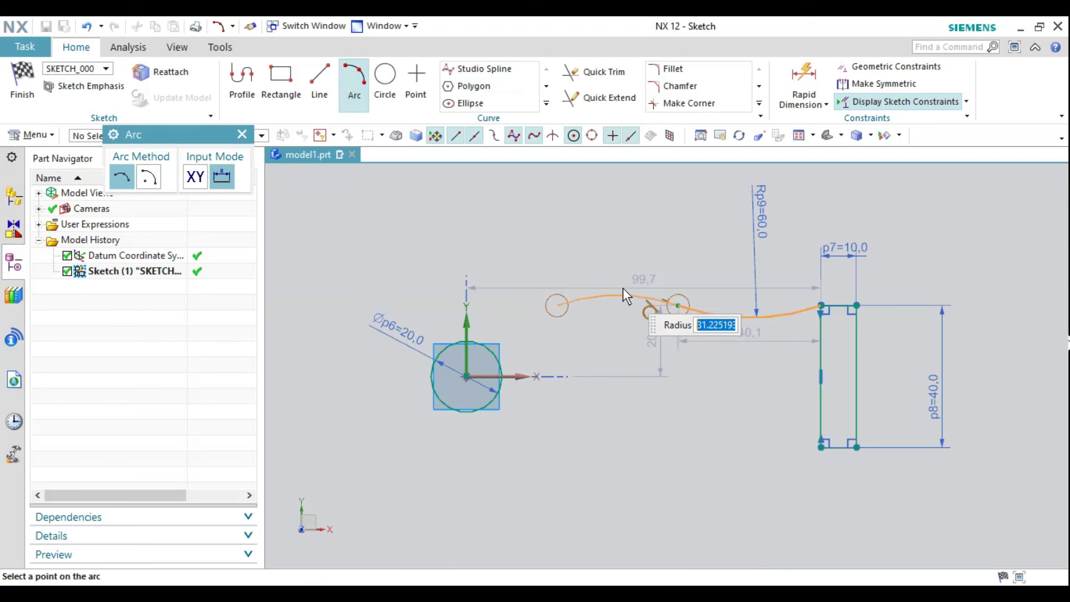
{"action": "type", "text": "50"}
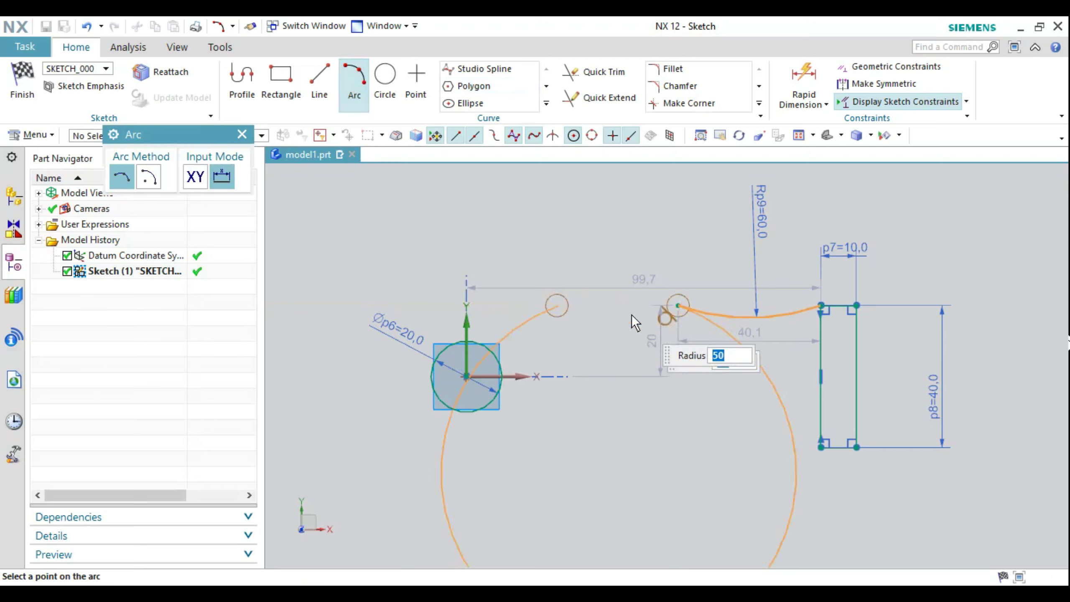
{"action": "left_click", "coordinate": [636, 336]}
{"action": "key", "text": "Escape"}
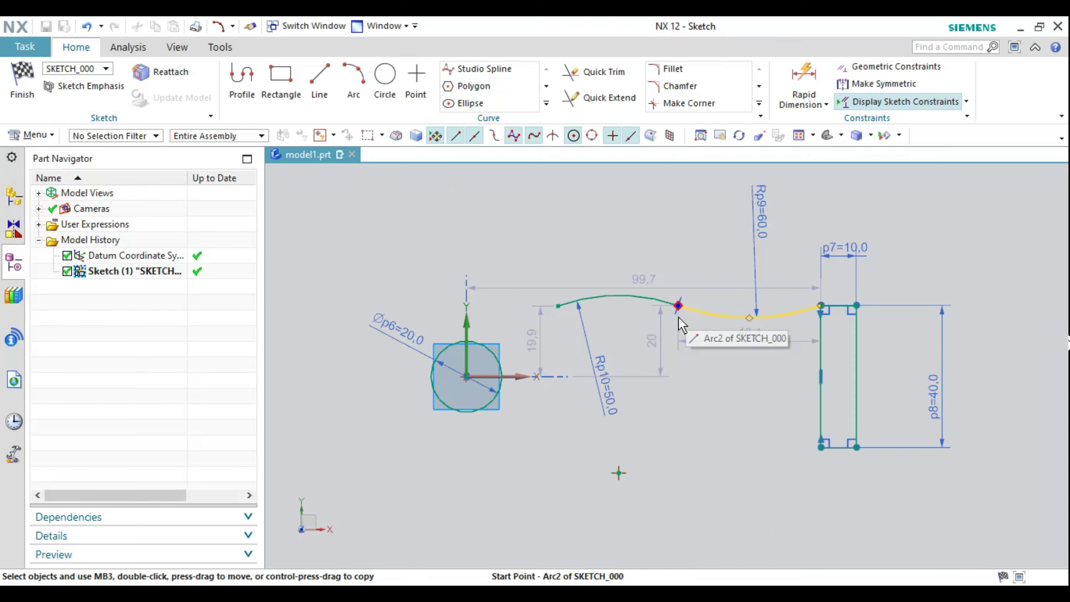
{"action": "scroll", "coordinate": [544, 400], "scroll_direction": "up", "scroll_amount": 1}
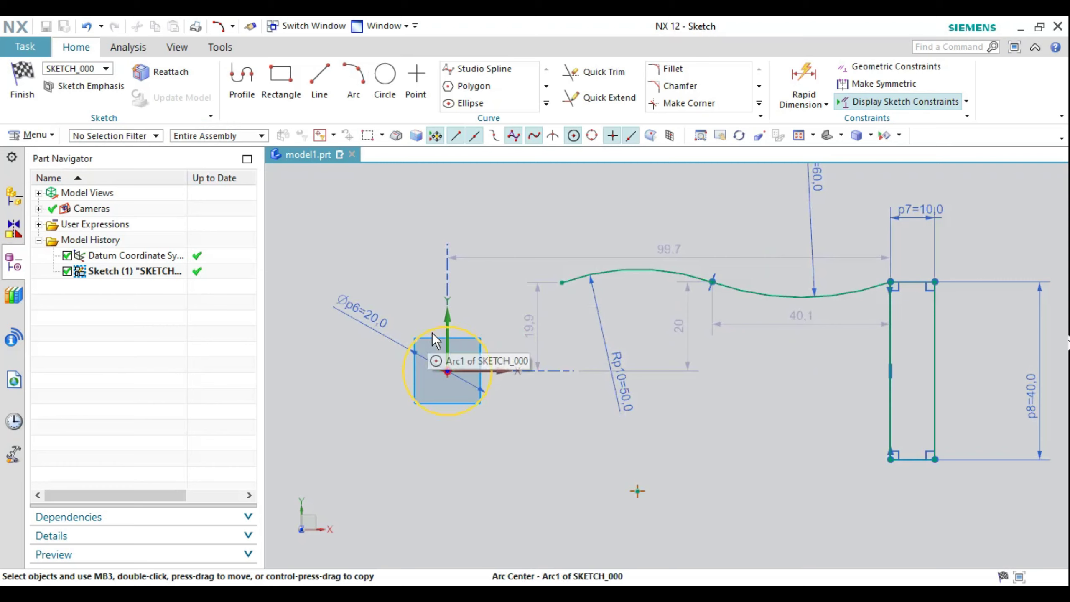
- Draw a line from the R50 arc's end to the tip circle, tangent to the arc
{"action": "left_click", "coordinate": [329, 88]}
{"action": "left_click", "coordinate": [563, 283]}
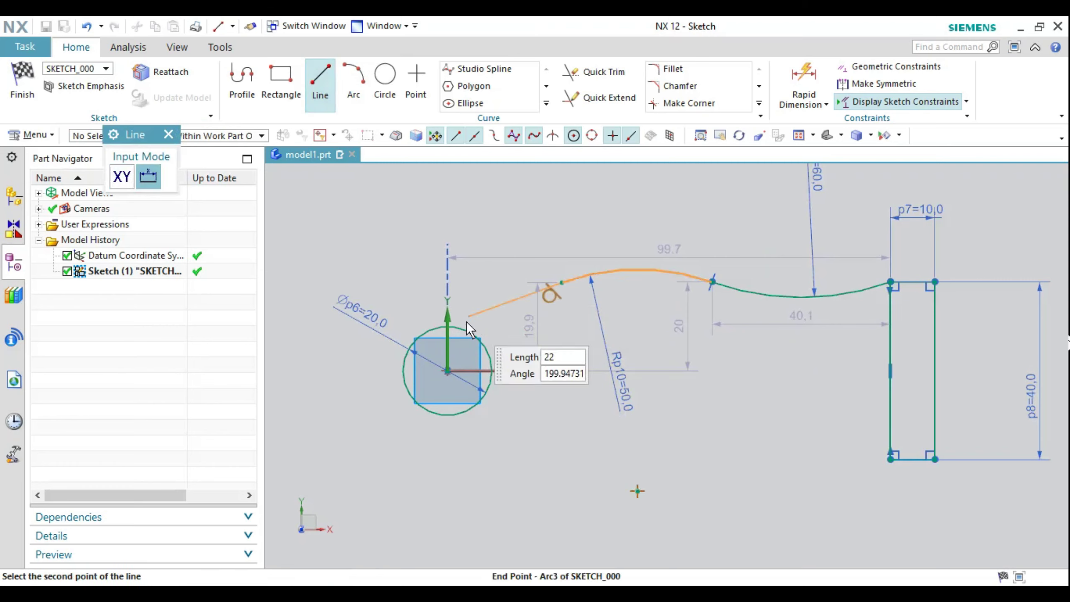
{"action": "left_click", "coordinate": [442, 327]}
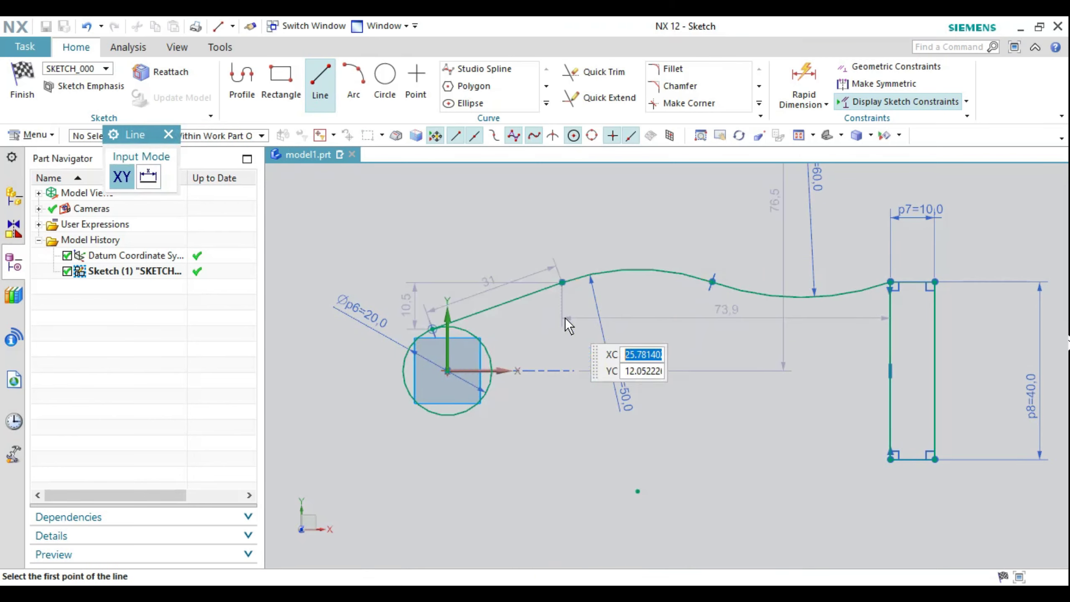
{"action": "key", "text": "Escape"}
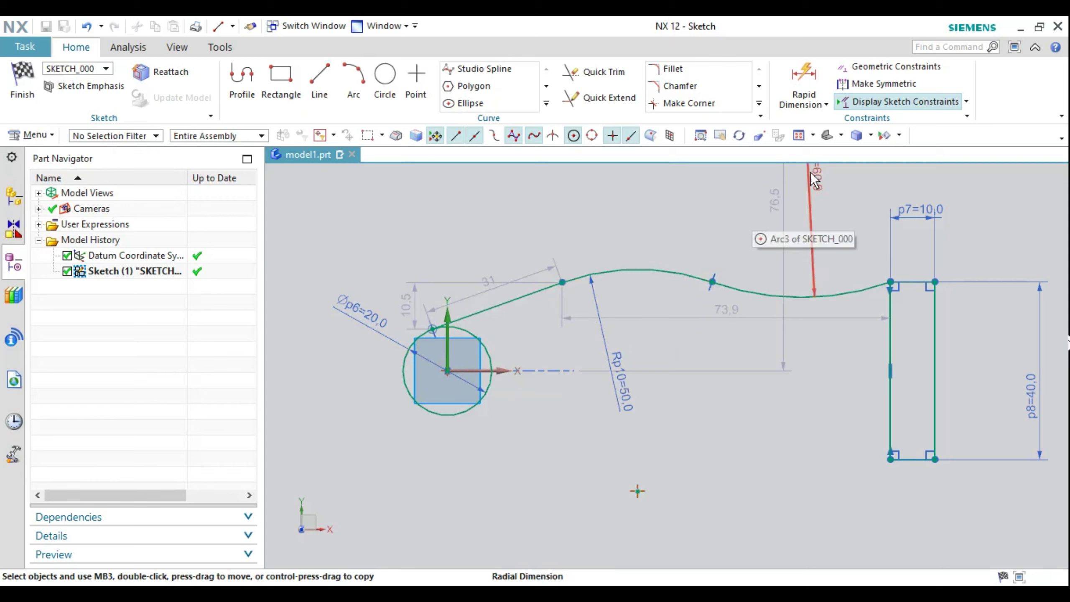
{"action": "left_click", "coordinate": [880, 66]}
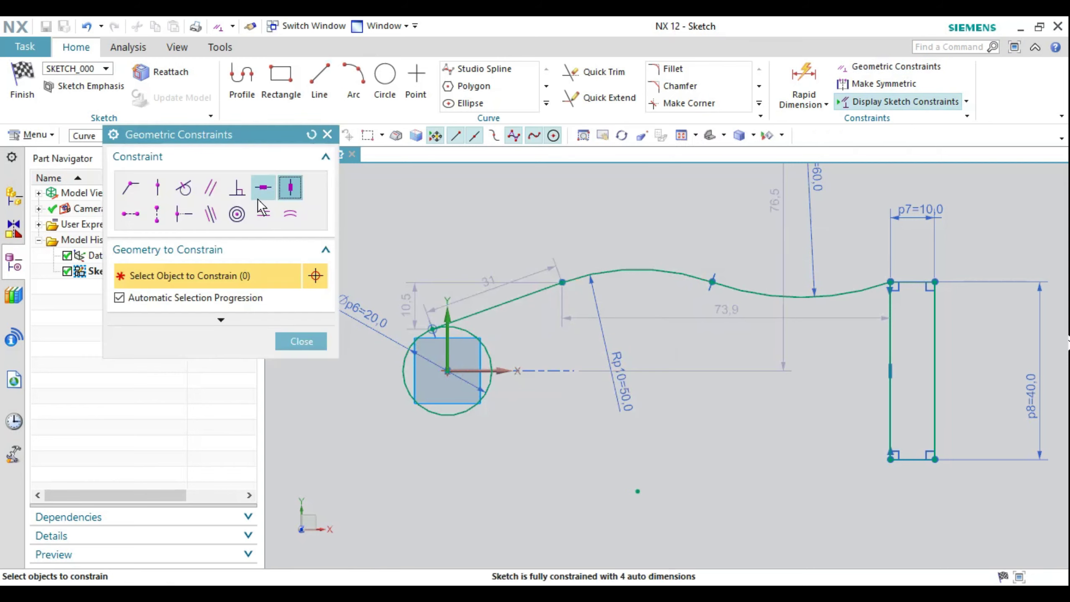
{"action": "left_click", "coordinate": [237, 187]}
{"action": "left_click", "coordinate": [183, 187]}
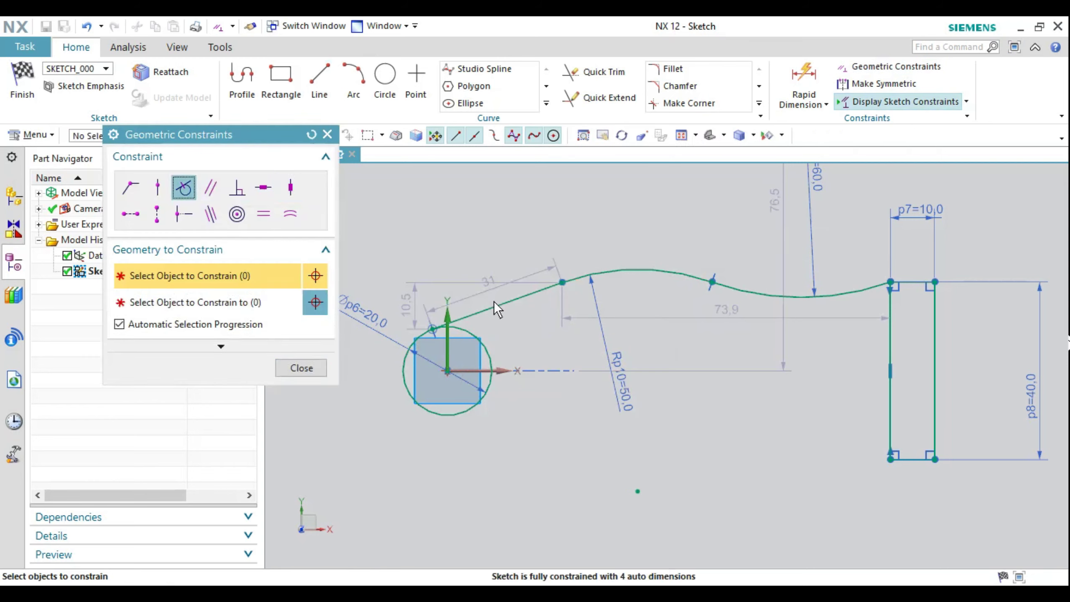
{"action": "left_click", "coordinate": [522, 302]}
{"action": "left_click", "coordinate": [576, 277]}
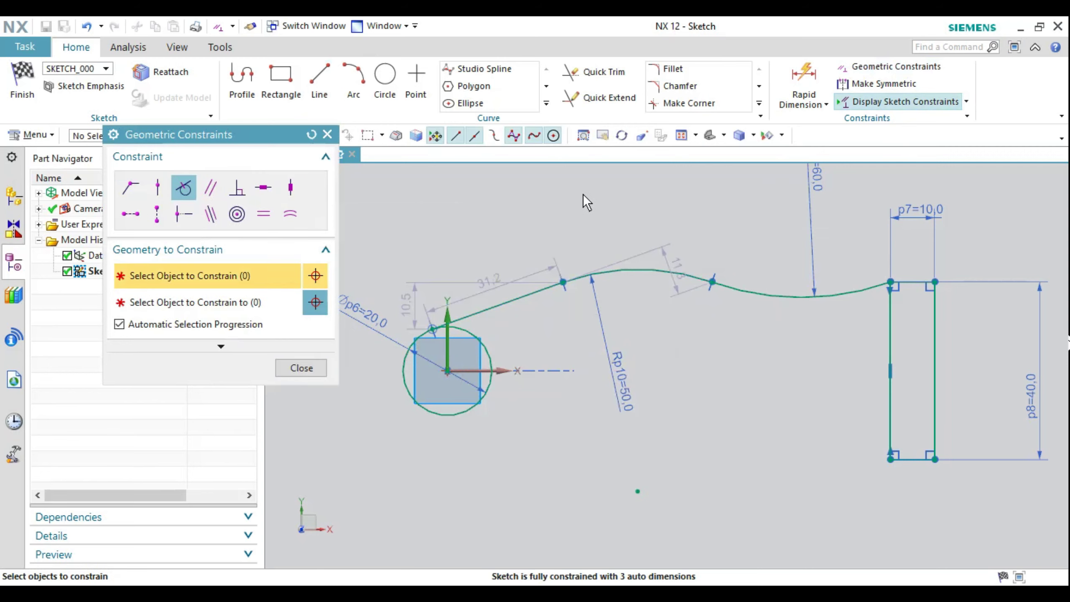
{"action": "left_click", "coordinate": [309, 370]}
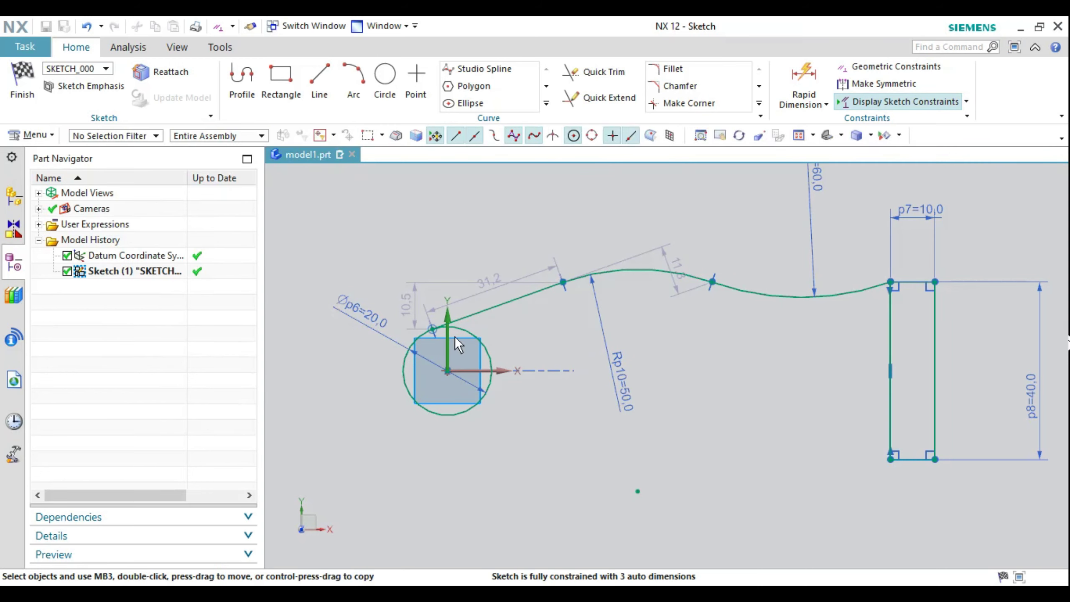
- Move the R50 and R60 radius dimensions above the curved upper edge
{"action": "scroll", "coordinate": [459, 345], "scroll_direction": "up", "scroll_amount": 1}
{"action": "scroll", "coordinate": [630, 281], "scroll_direction": "down", "scroll_amount": 2}
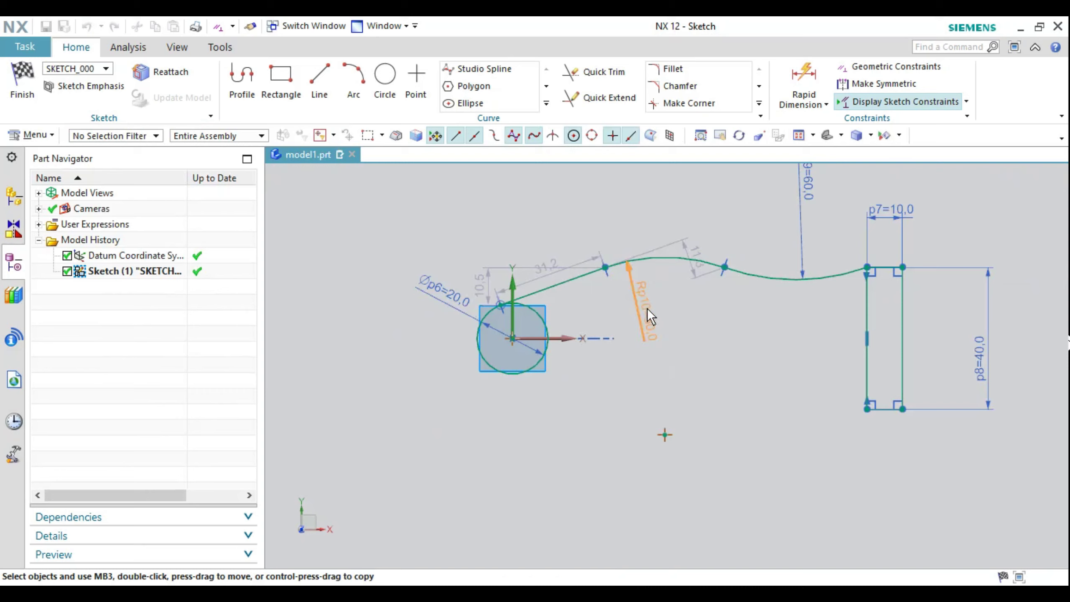
{"action": "left_click_drag", "start_coordinate": [656, 223], "coordinate": [645, 201]}
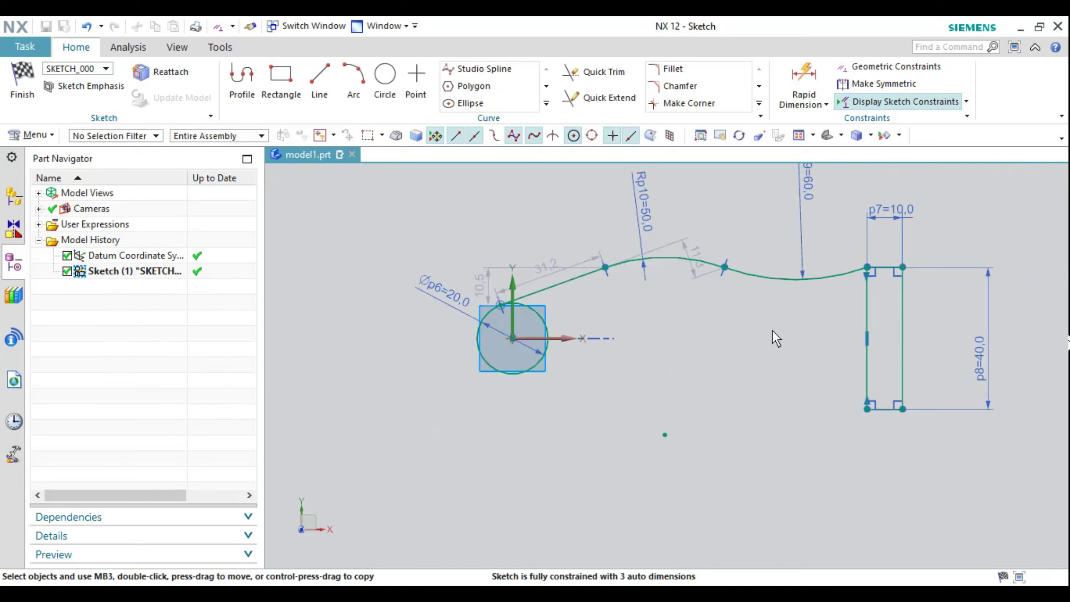
{"action": "left_click_drag", "start_coordinate": [806, 187], "coordinate": [798, 235]}
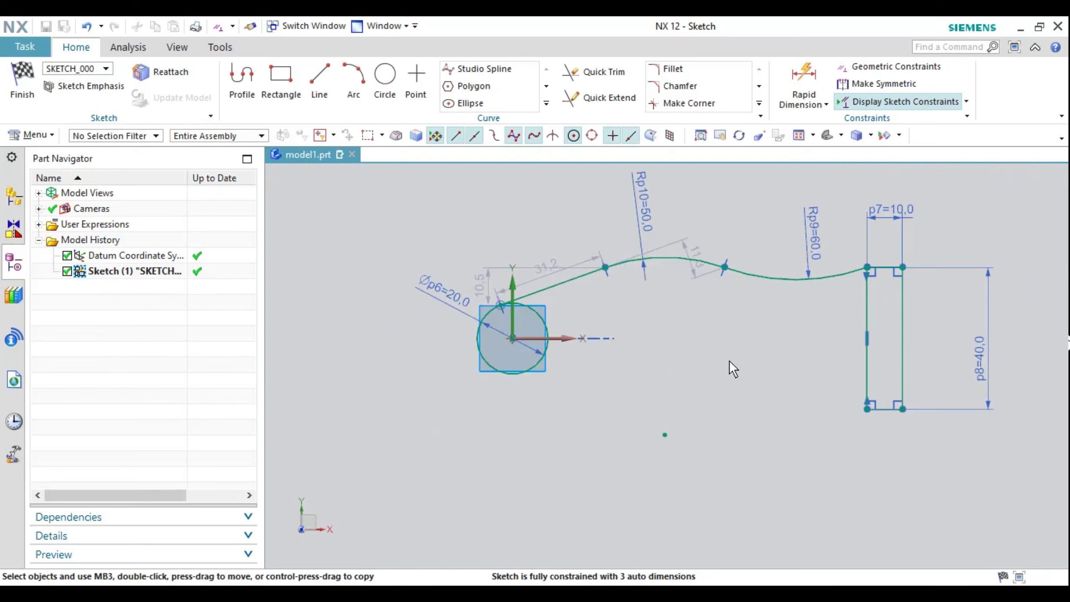
{"action": "scroll", "coordinate": [808, 311], "scroll_direction": "up", "scroll_amount": 1}
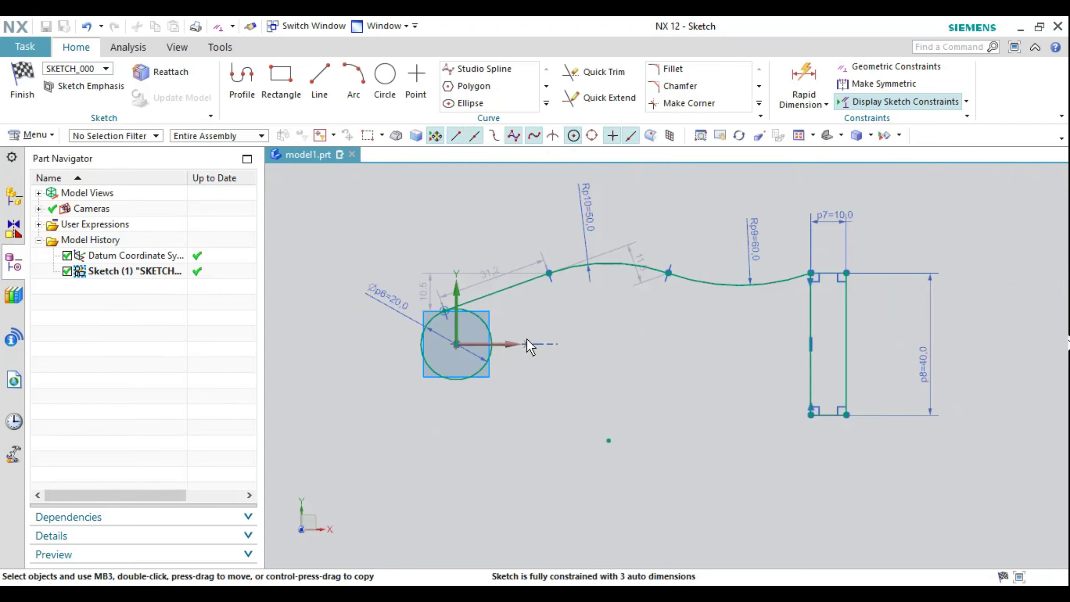
{"action": "scroll", "coordinate": [526, 339], "scroll_direction": "down", "scroll_amount": 1}
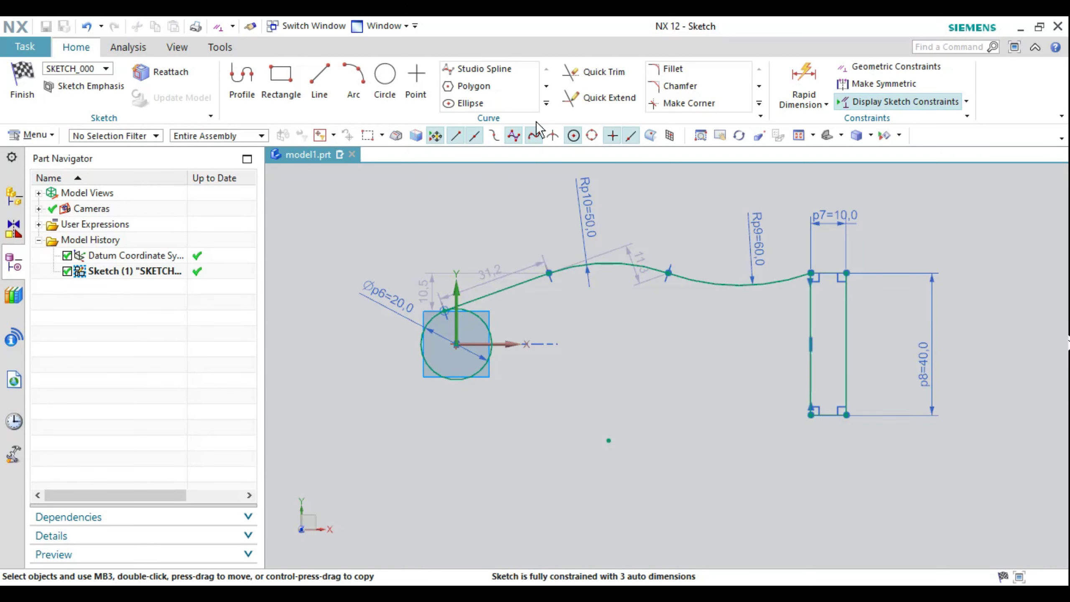
- Mirror the connected upper curve chain about the horizontal X axis
{"action": "left_click", "coordinate": [547, 104]}
{"action": "left_click", "coordinate": [474, 122]}
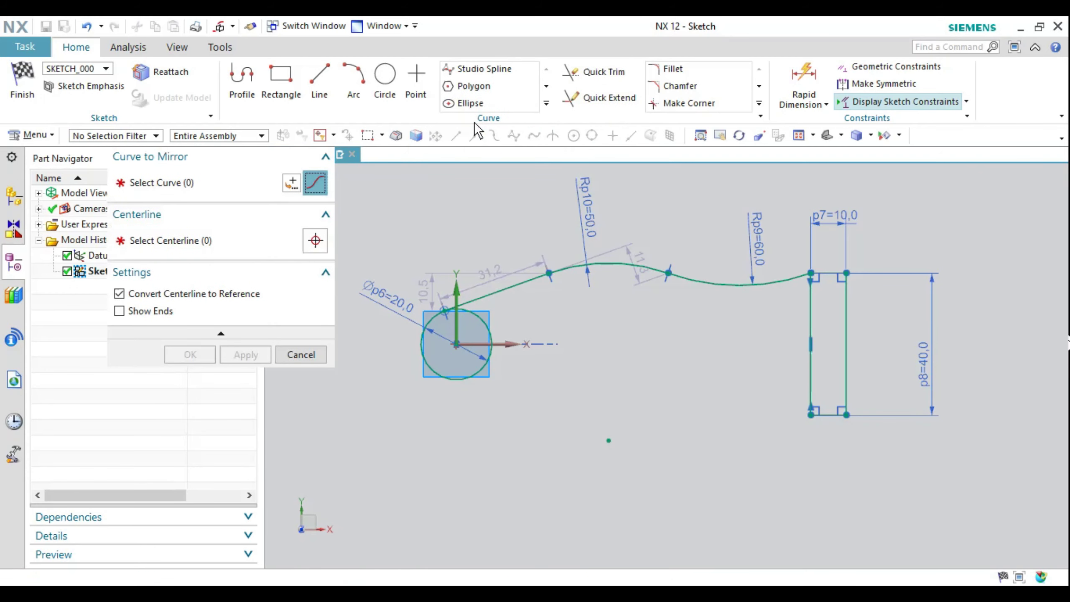
{"action": "left_click", "coordinate": [504, 288]}
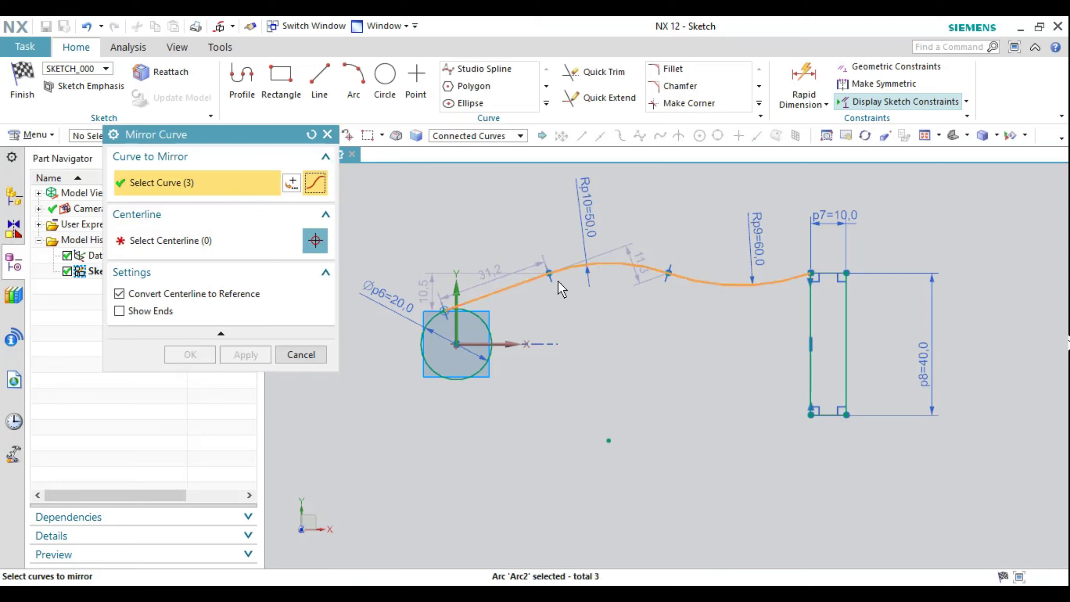
{"action": "left_click", "coordinate": [166, 241]}
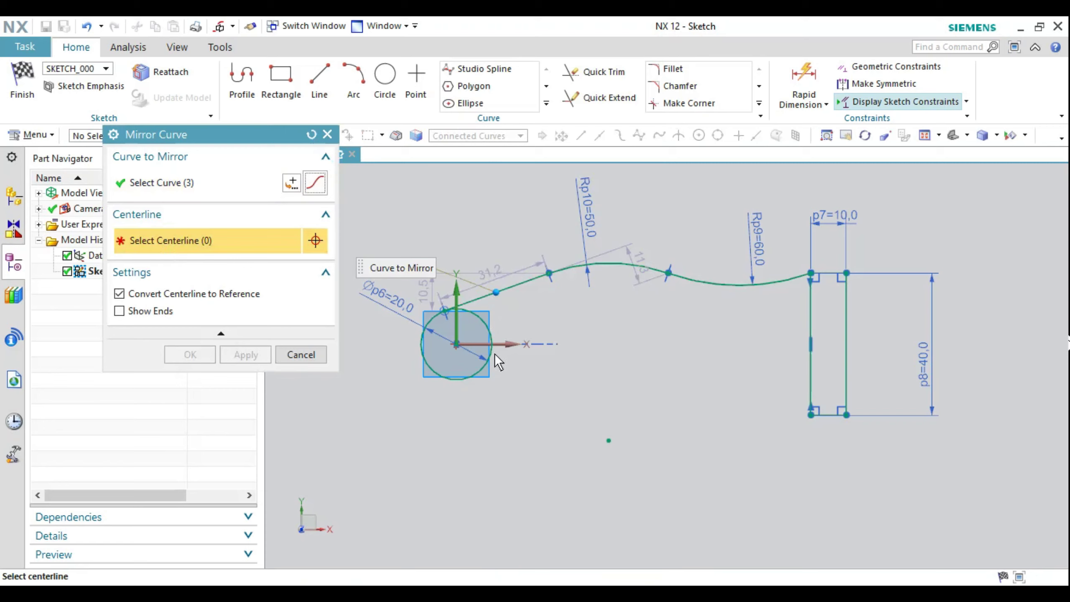
{"action": "left_click", "coordinate": [507, 343]}
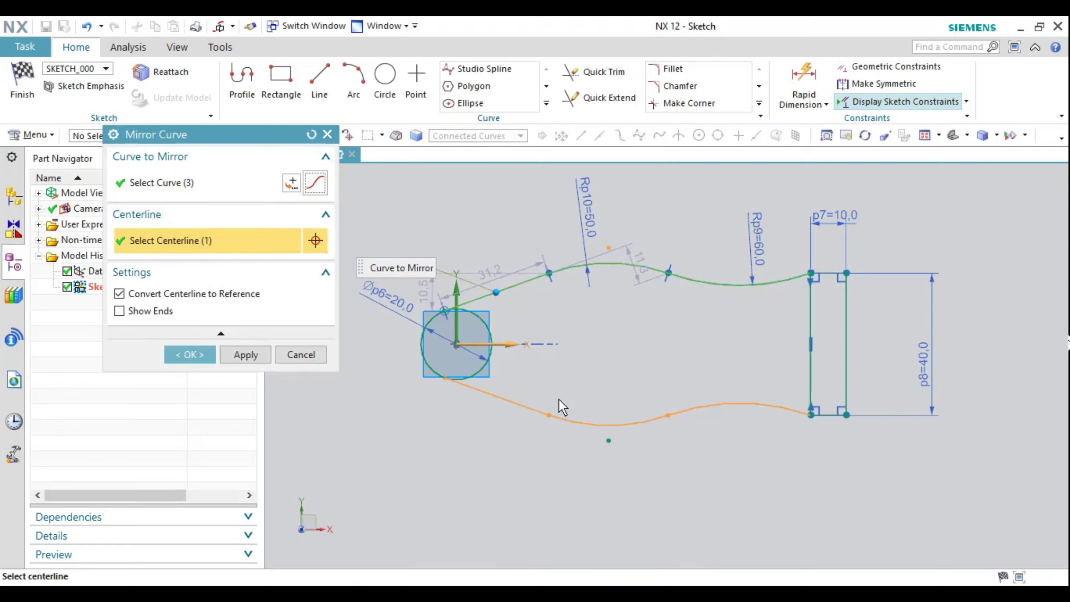
{"action": "left_click", "coordinate": [194, 355]}
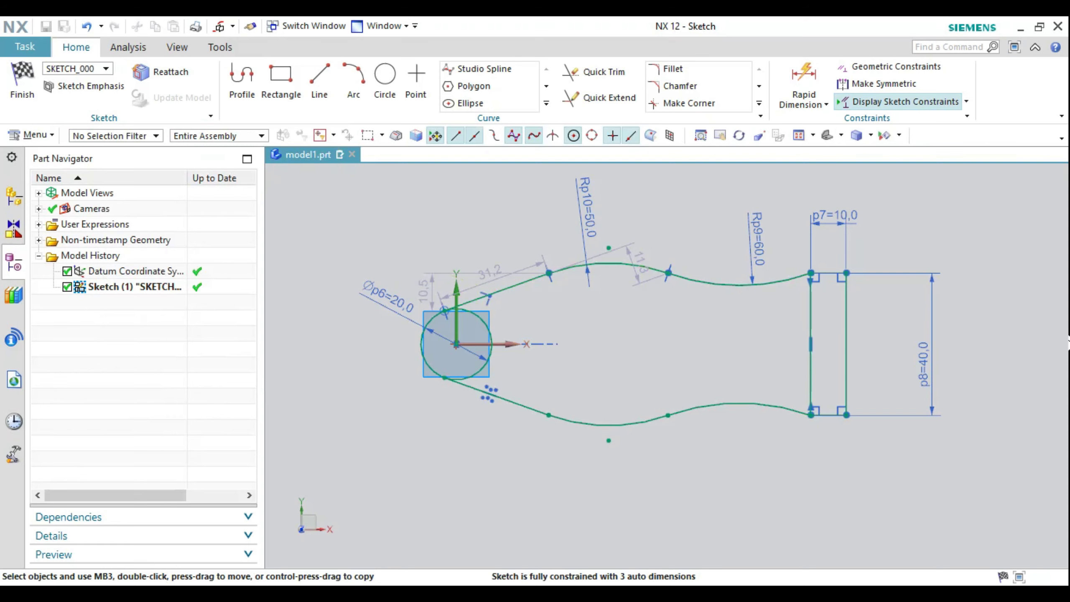
{"action": "scroll", "coordinate": [667, 352], "scroll_direction": "down", "scroll_amount": 1}
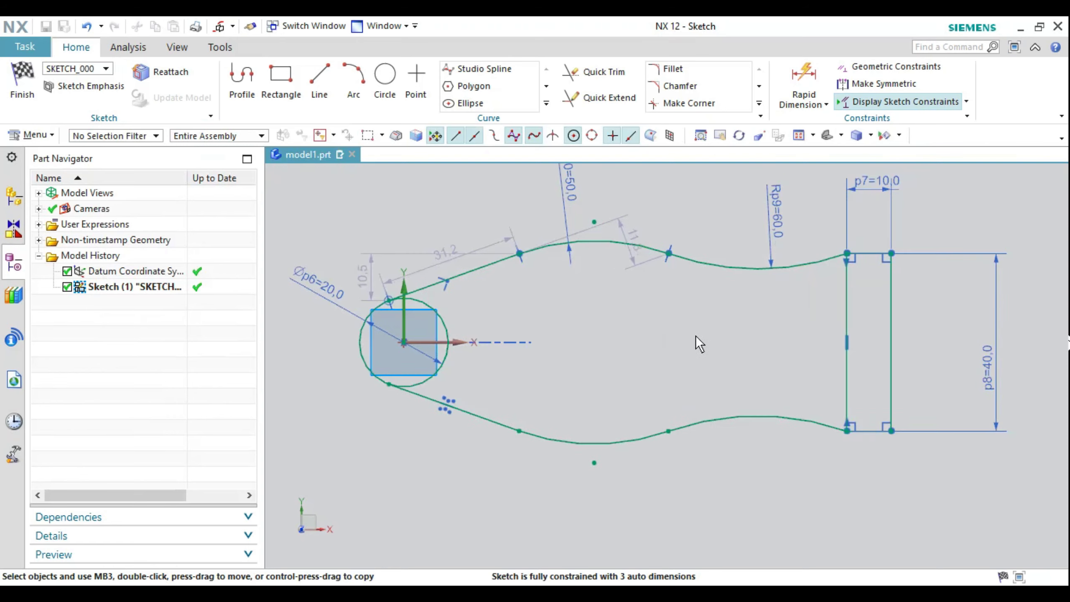
- Dimension the gap between the upper and lower curves as neck width 28
{"action": "key", "text": "alt+Tab"}
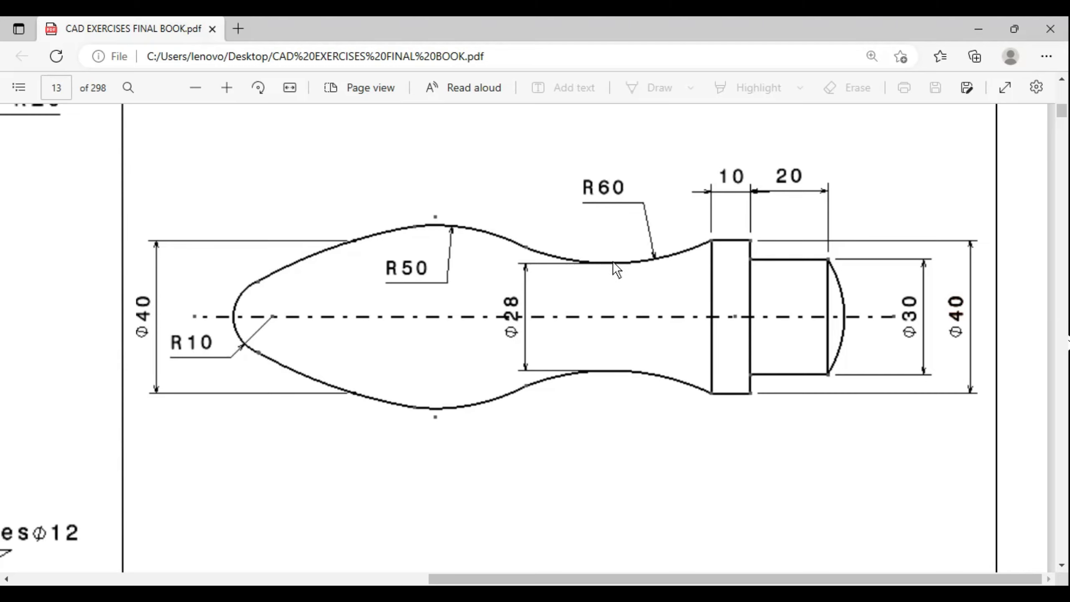
{"action": "key", "text": "alt+Tab"}
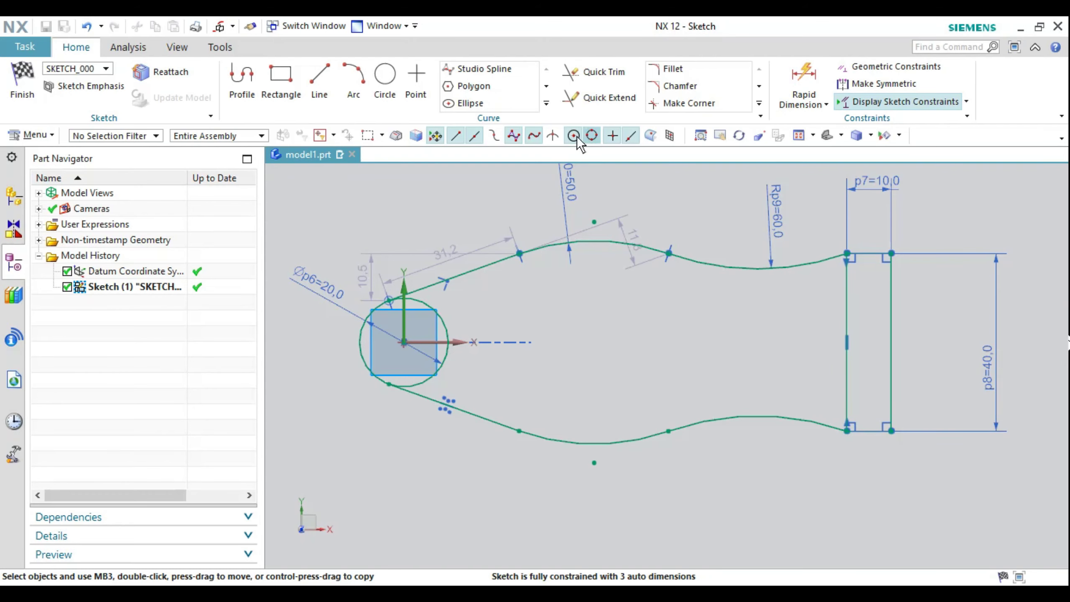
{"action": "left_click", "coordinate": [793, 84]}
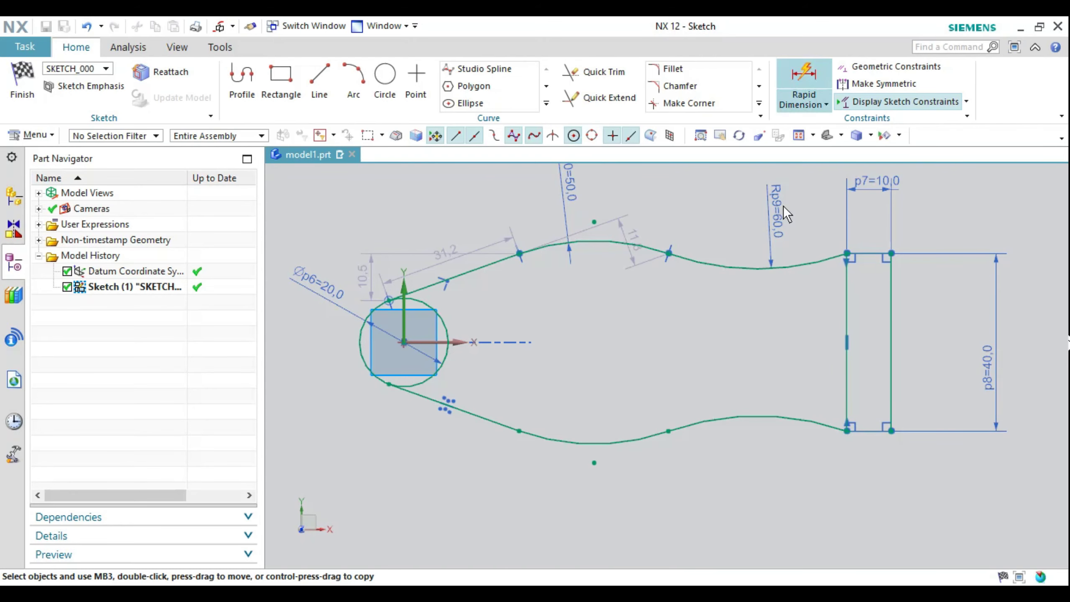
{"action": "left_click", "coordinate": [758, 267]}
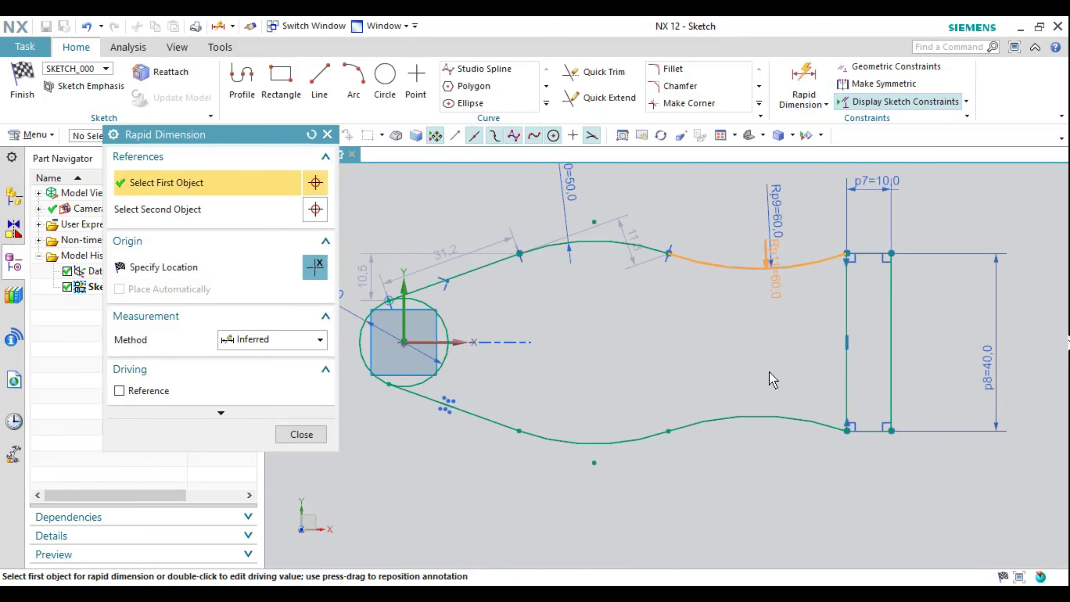
{"action": "left_click", "coordinate": [760, 414]}
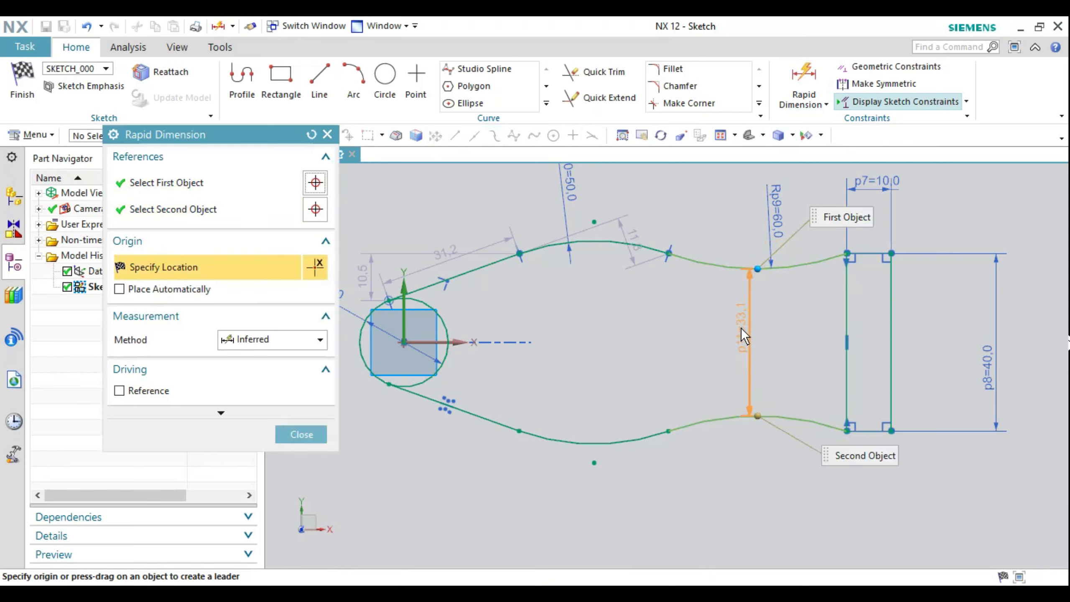
{"action": "left_click", "coordinate": [740, 328]}
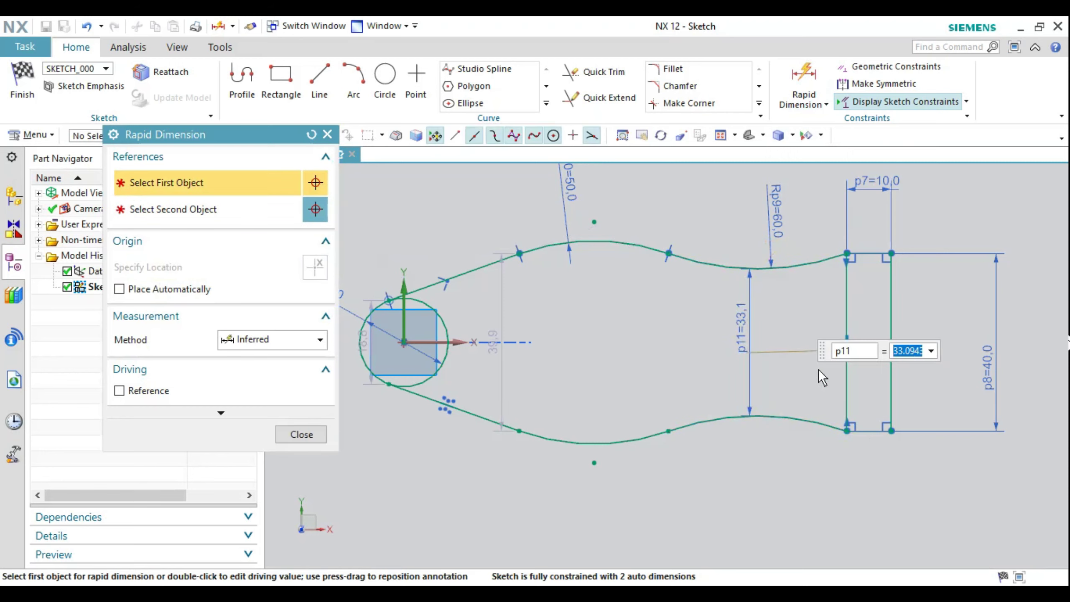
{"action": "type", "text": "28"}
{"action": "key", "text": "Return"}
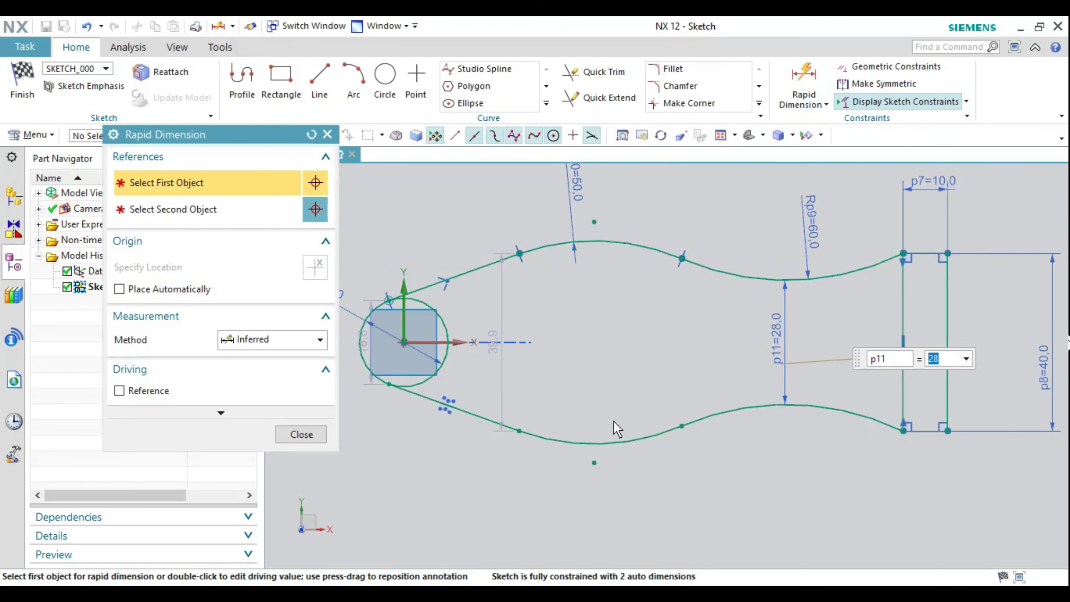
{"action": "left_click", "coordinate": [301, 435]}
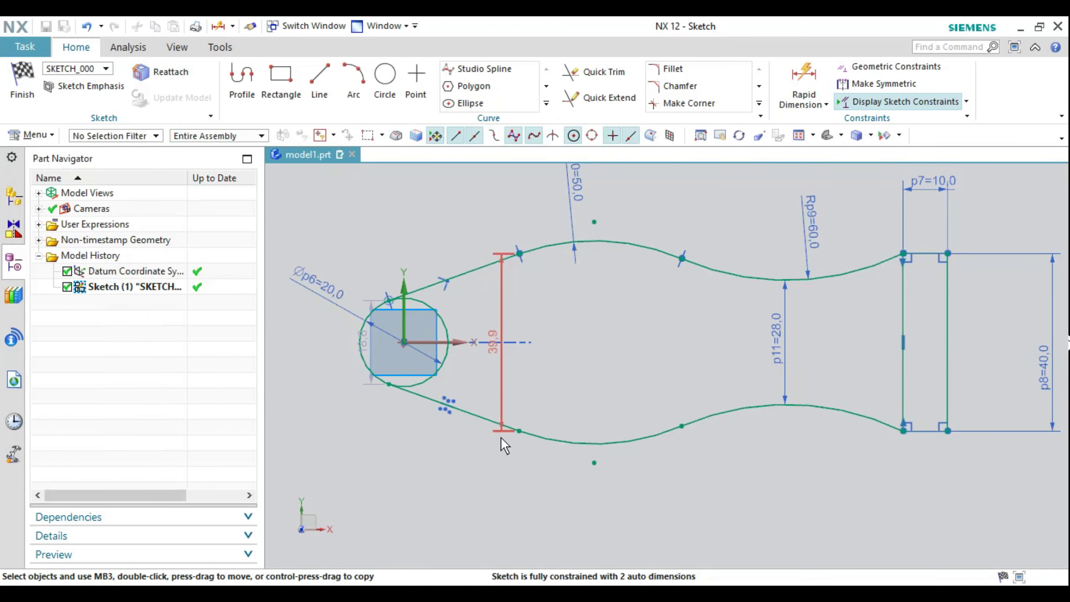
{"action": "scroll", "coordinate": [439, 437], "scroll_direction": "up", "scroll_amount": 2}
{"action": "scroll", "coordinate": [439, 437], "scroll_direction": "down", "scroll_amount": 3}
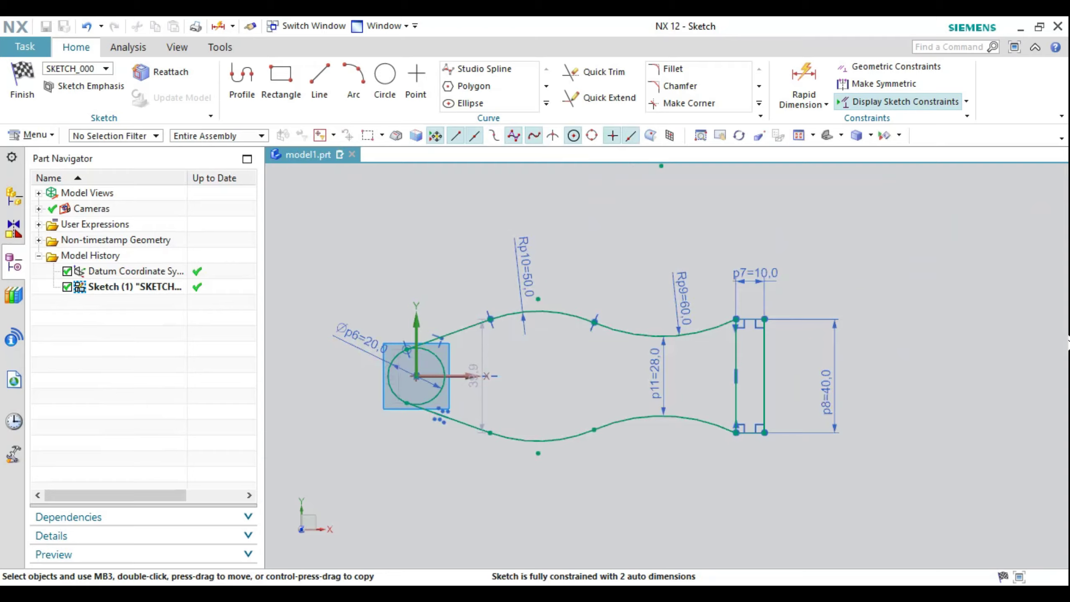
- Add a vertical dimension of 40 between the two tip curve endpoints, placed left
{"action": "key", "text": "alt+Tab"}
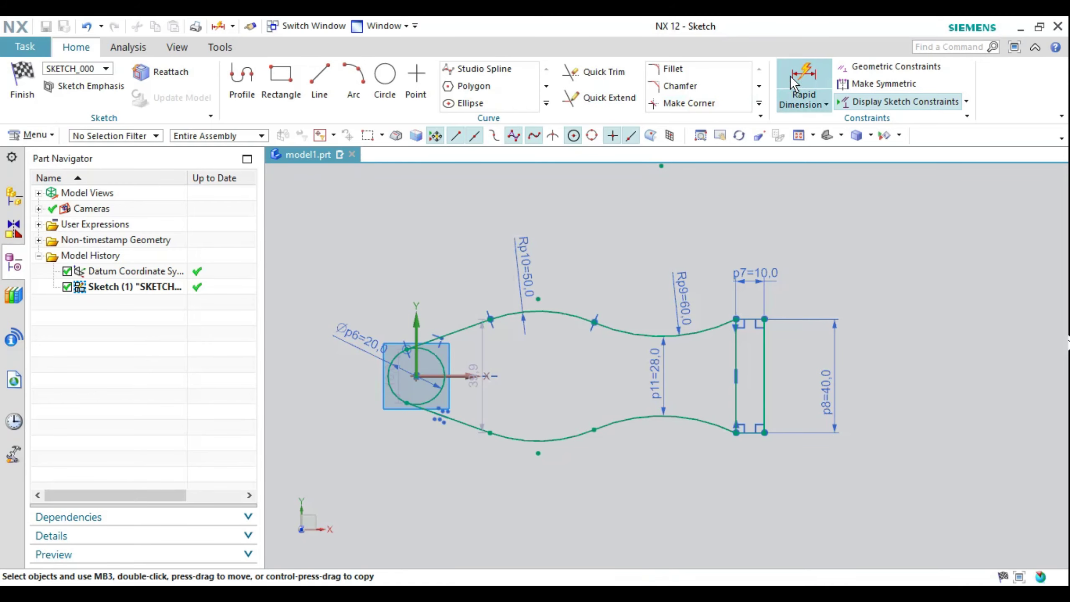
{"action": "left_click", "coordinate": [790, 76]}
{"action": "scroll", "coordinate": [476, 353], "scroll_direction": "up", "scroll_amount": 2}
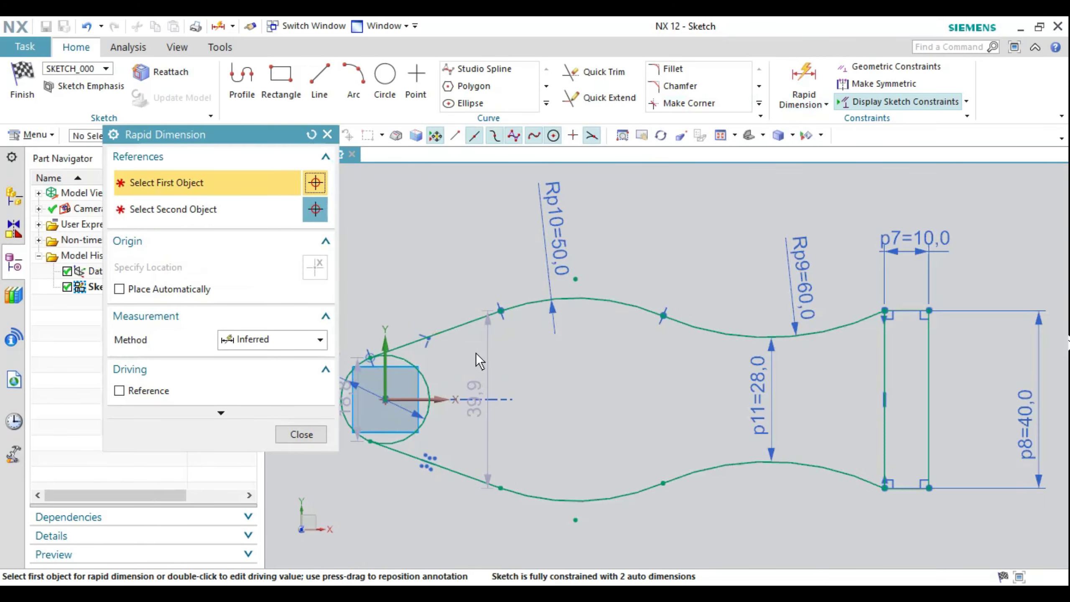
{"action": "left_click", "coordinate": [500, 310]}
{"action": "left_click", "coordinate": [499, 490]}
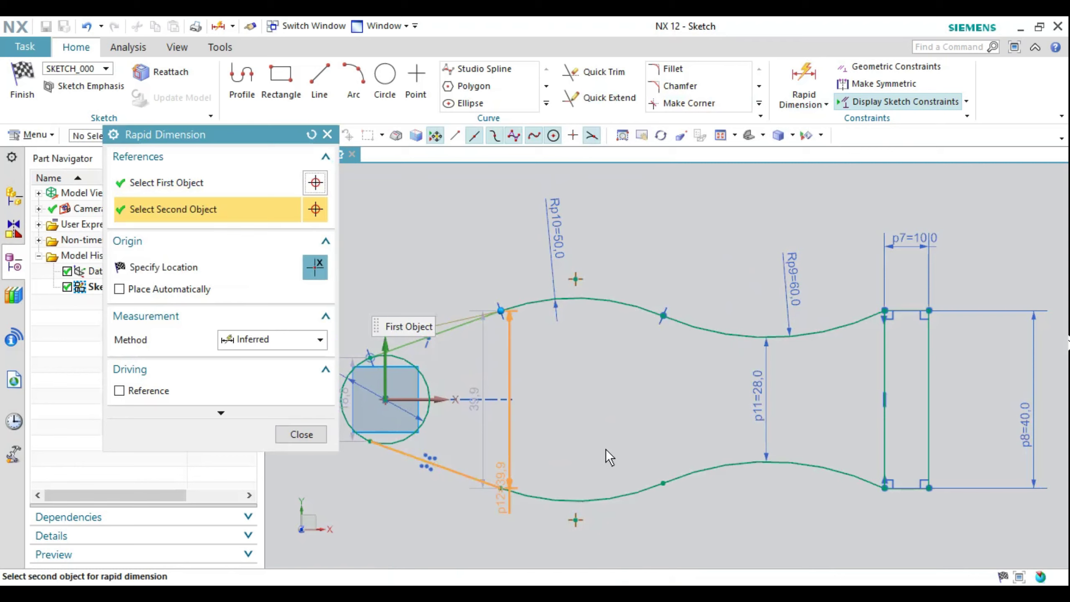
{"action": "scroll", "coordinate": [605, 450], "scroll_direction": "down", "scroll_amount": 2}
{"action": "scroll", "coordinate": [611, 452], "scroll_direction": "down", "scroll_amount": 2}
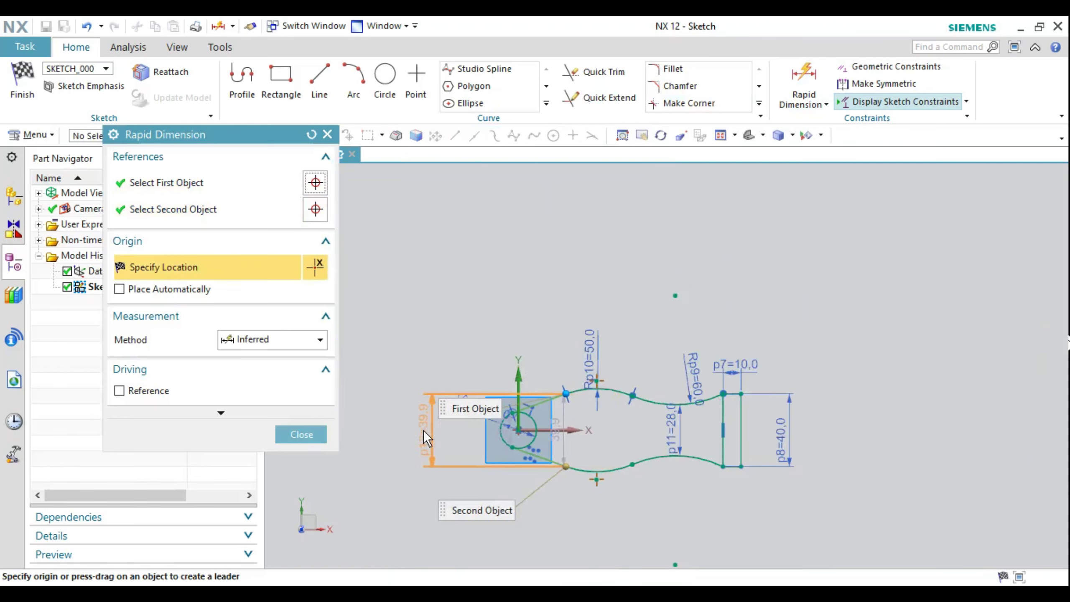
{"action": "left_click", "coordinate": [423, 430]}
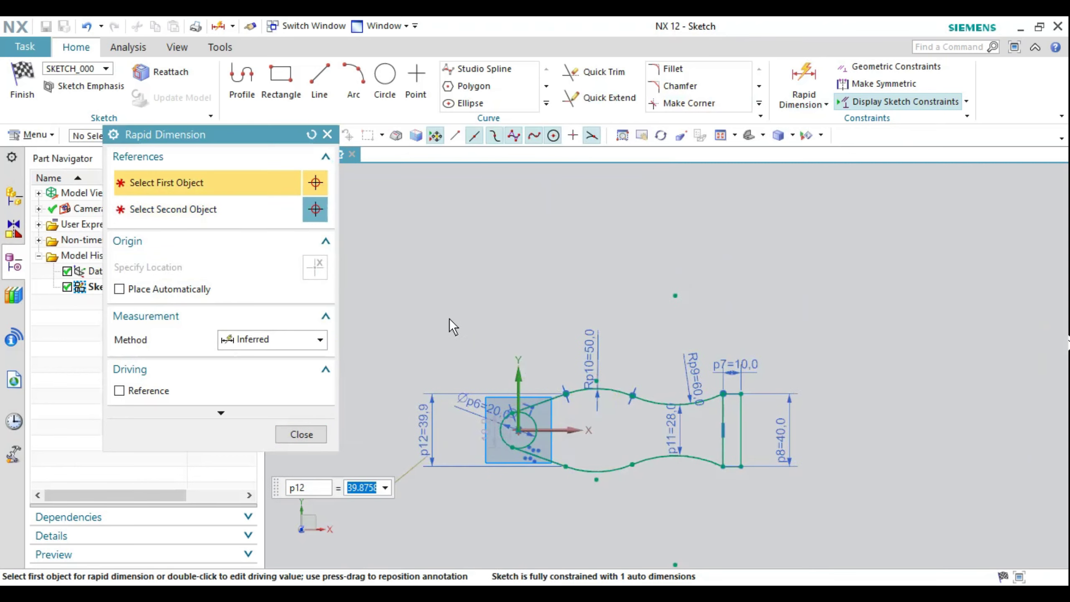
{"action": "type", "text": "40"}
{"action": "key", "text": "Return"}
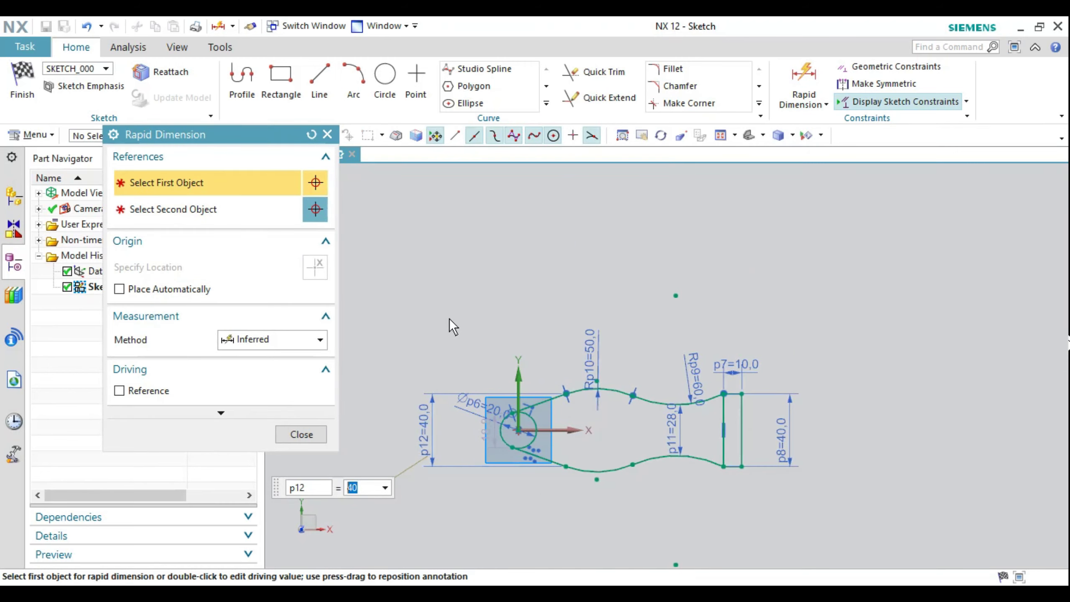
{"action": "middle_click", "coordinate": [339, 436]}
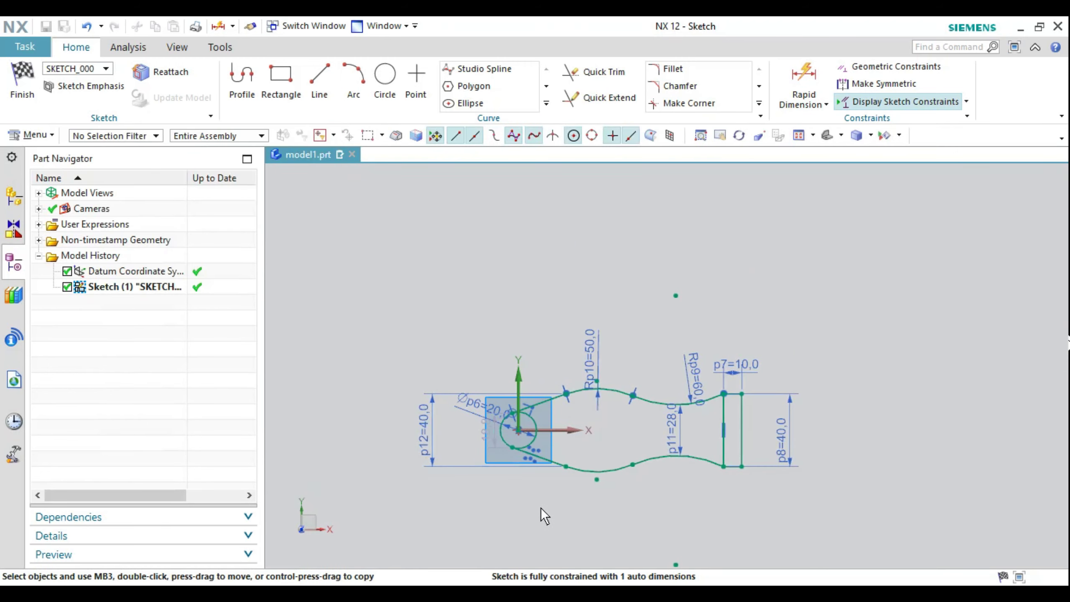
{"action": "scroll", "coordinate": [540, 508], "scroll_direction": "up", "scroll_amount": 2}
{"action": "scroll", "coordinate": [734, 496], "scroll_direction": "up", "scroll_amount": 1}
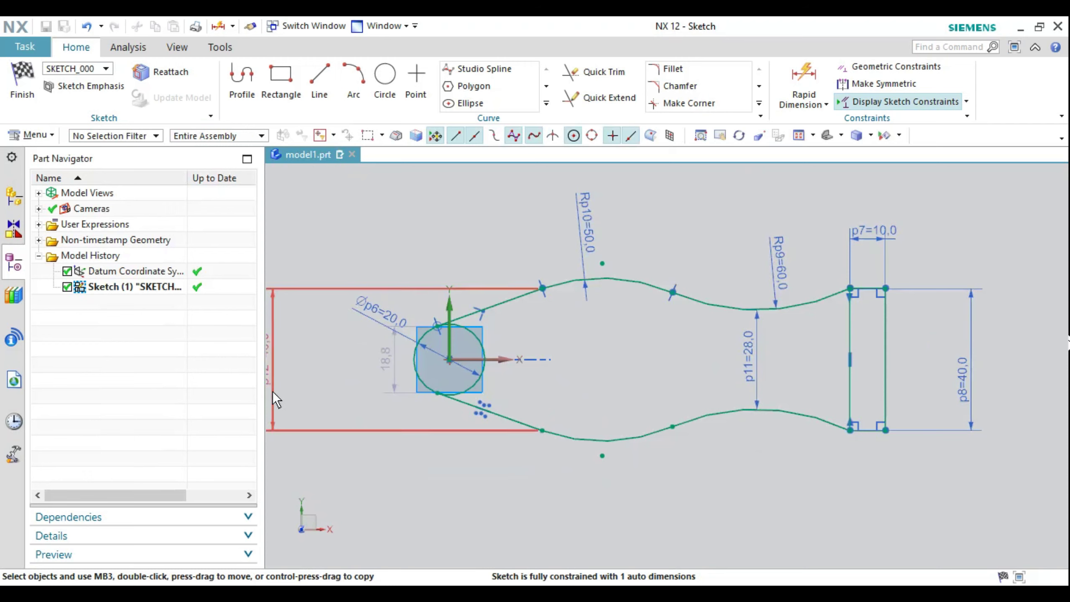
- Move dimension p12 closer to the profile and trim away the tip circle's inner right arc
{"action": "left_click_drag", "start_coordinate": [313, 396], "coordinate": [333, 395]}
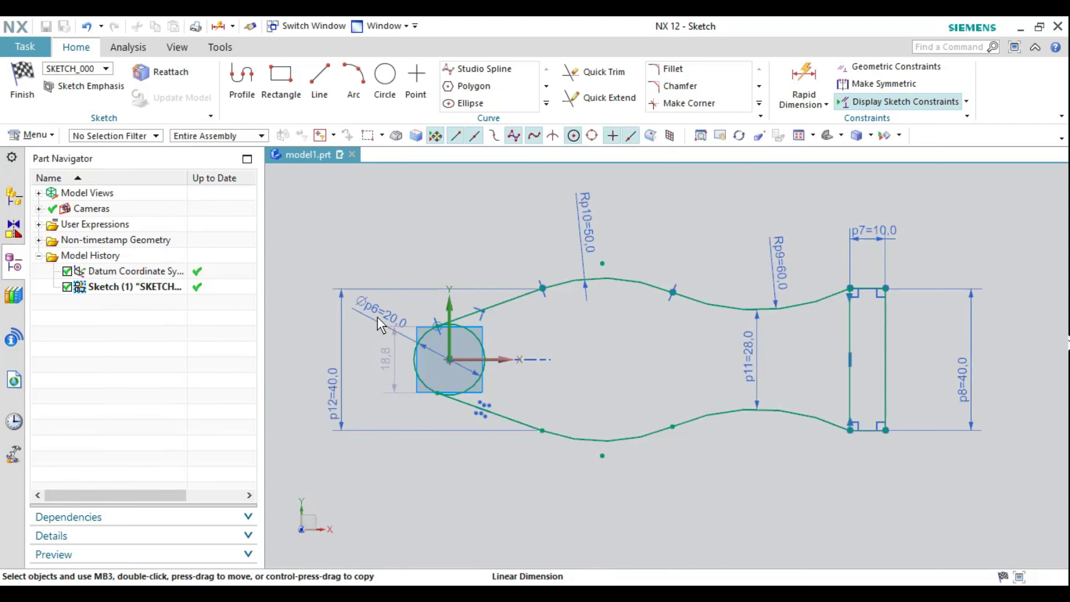
{"action": "scroll", "coordinate": [507, 378], "scroll_direction": "up", "scroll_amount": 1}
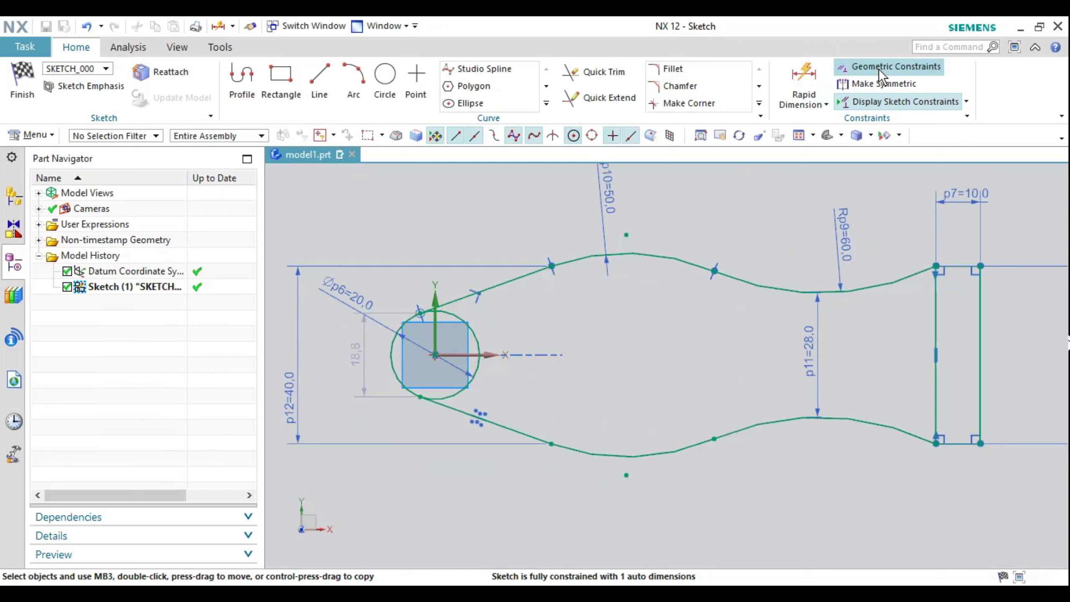
{"action": "left_click", "coordinate": [579, 73]}
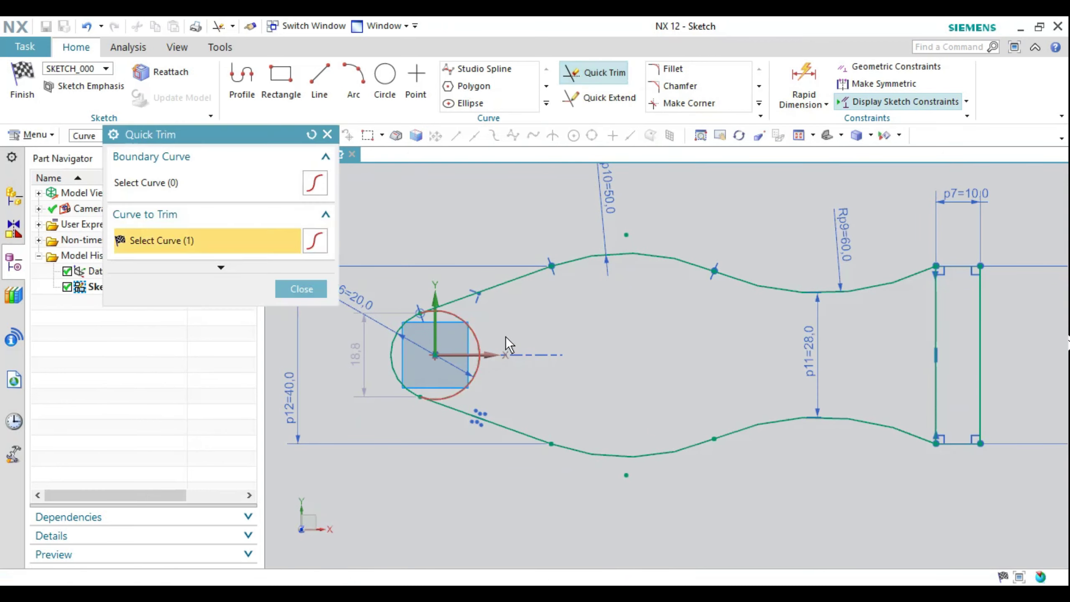
{"action": "left_click", "coordinate": [460, 310]}
{"action": "left_click", "coordinate": [291, 292]}
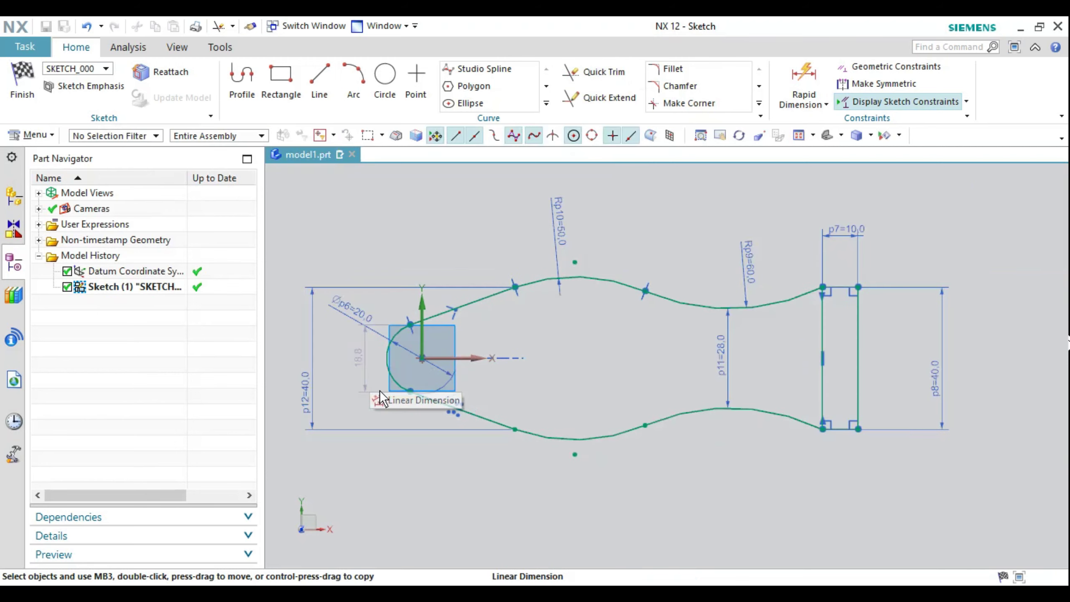
- Check the handle reference drawing PDF twice against the NX sketch
{"action": "key", "text": "alt+Tab"}
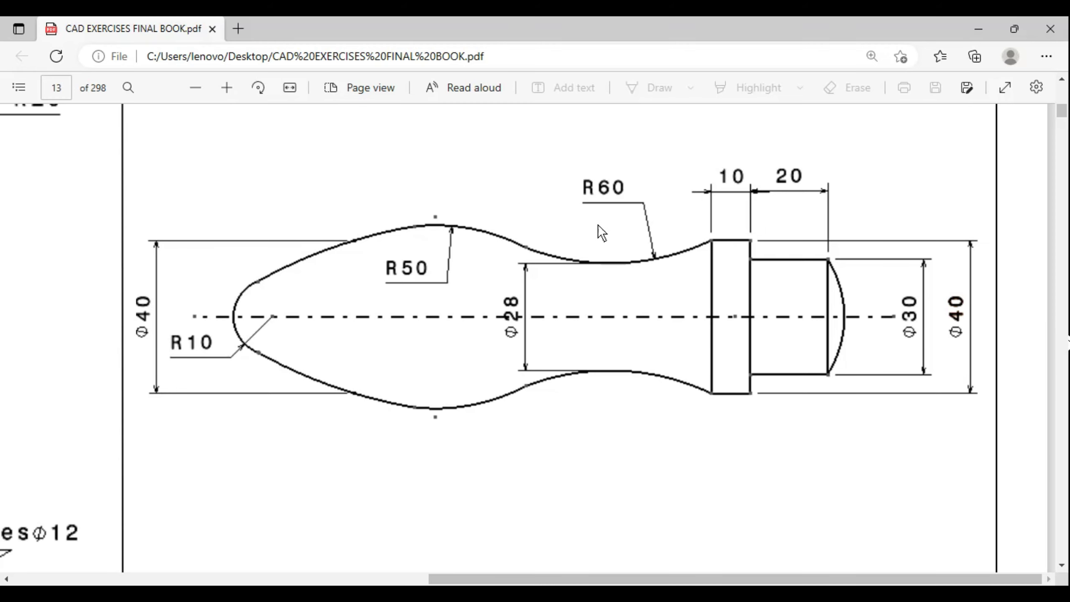
{"action": "key", "text": "alt+Tab"}
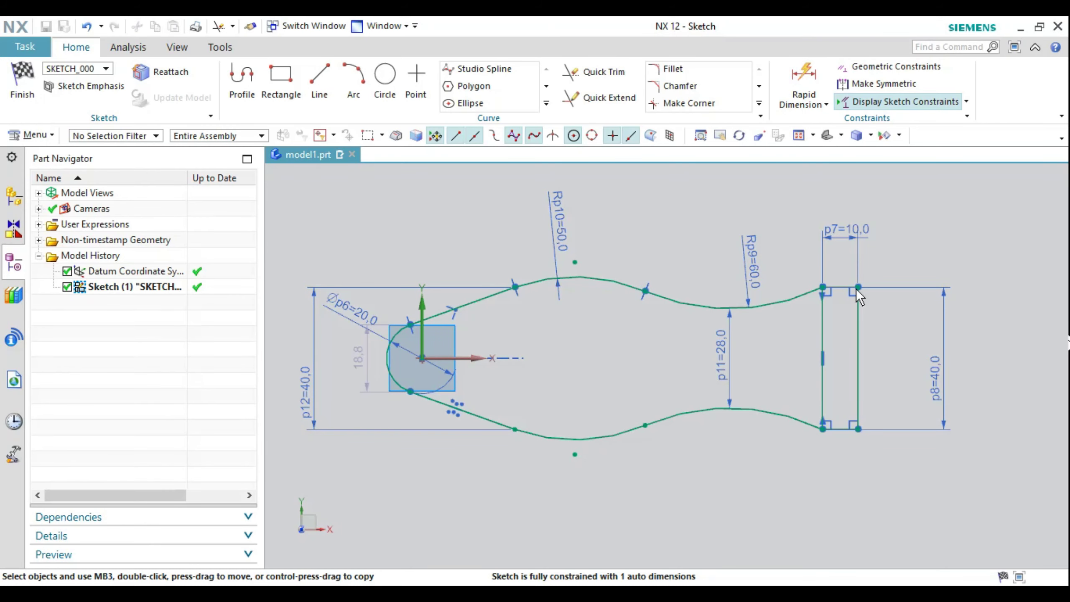
{"action": "scroll", "coordinate": [822, 329], "scroll_direction": "up", "scroll_amount": 2}
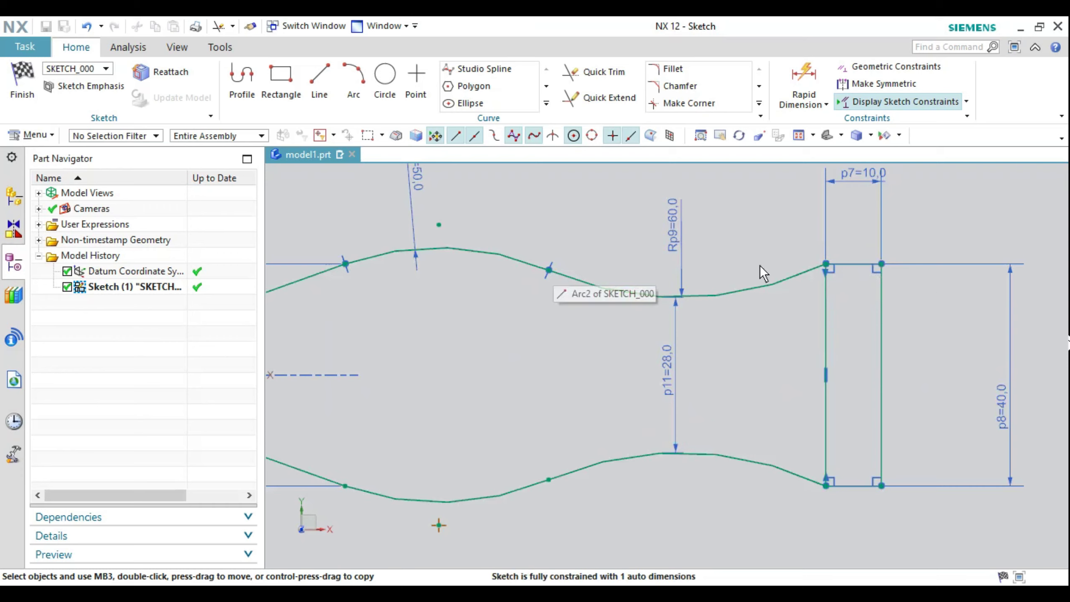
{"action": "key", "text": "alt+Tab"}
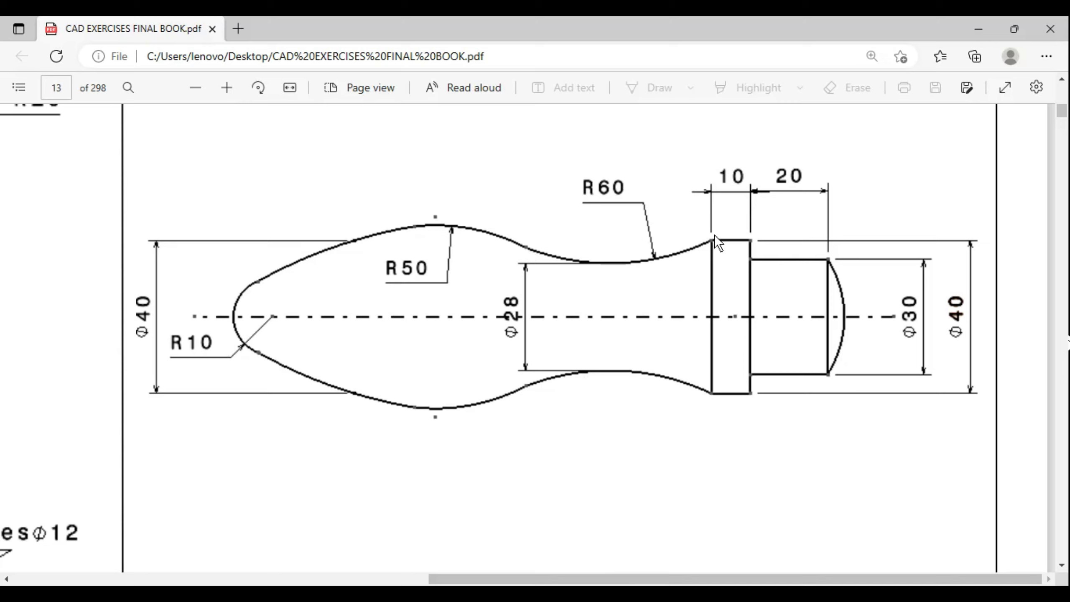
{"action": "key", "text": "alt+Tab"}
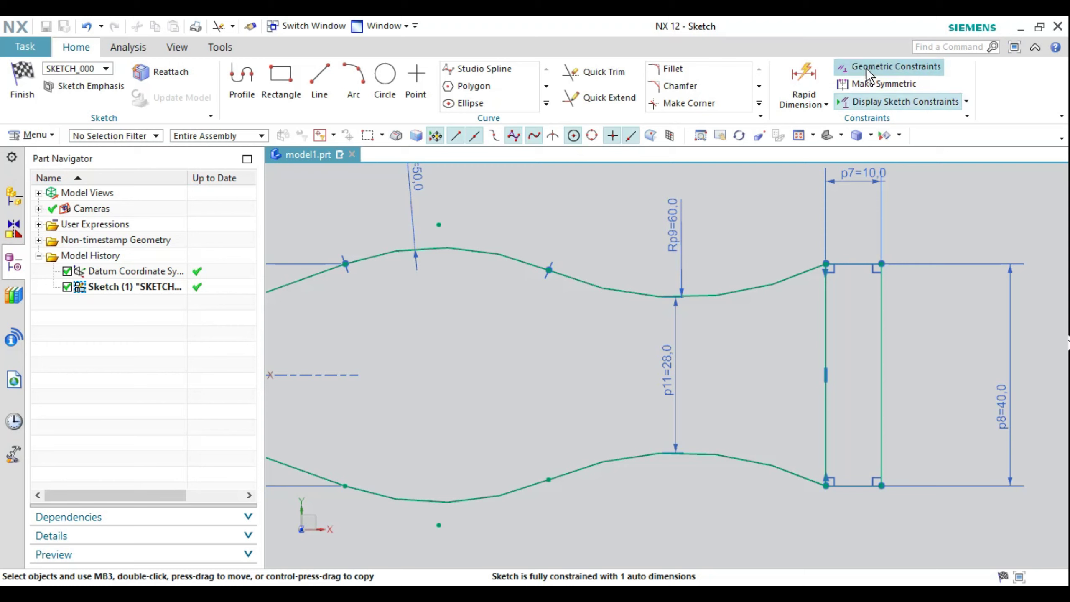
- Constrain the collar's top corner endpoint onto the neck arc
{"action": "left_click", "coordinate": [865, 66]}
{"action": "left_click", "coordinate": [131, 216]}
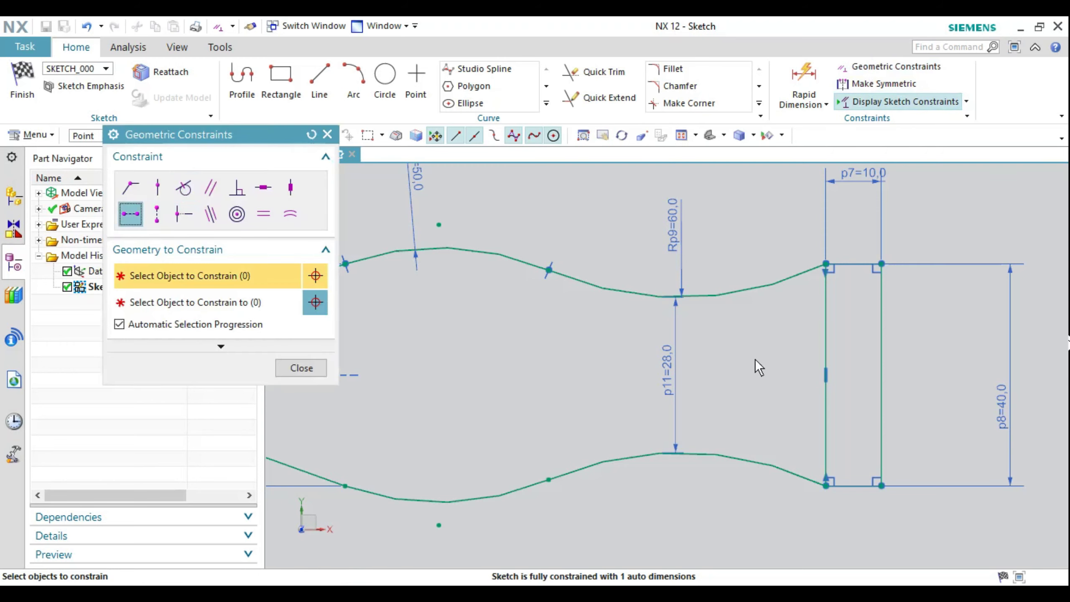
{"action": "left_click", "coordinate": [826, 263]}
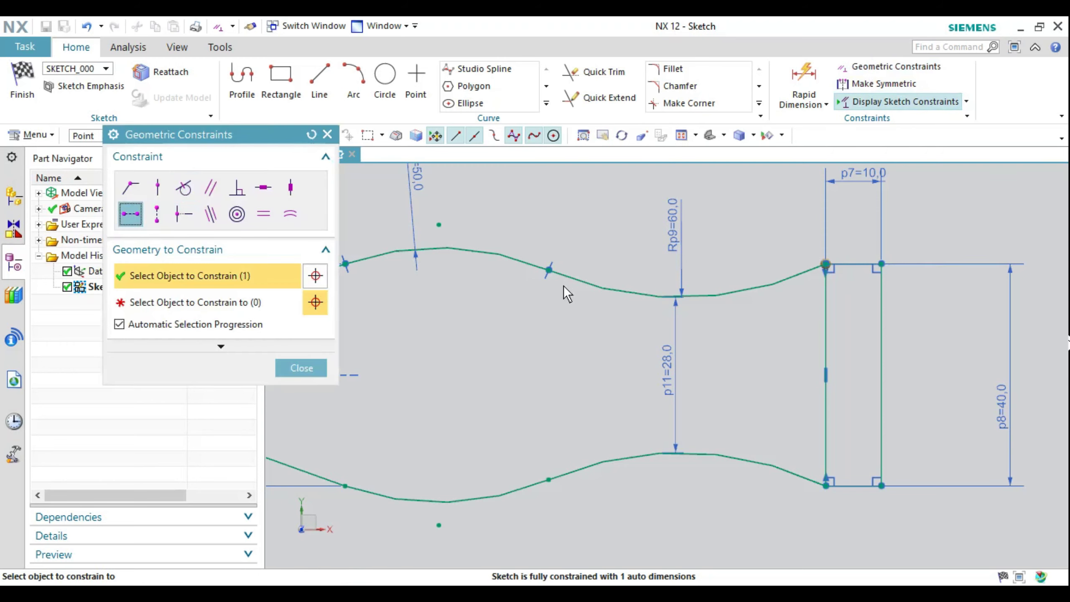
{"action": "left_click", "coordinate": [549, 271]}
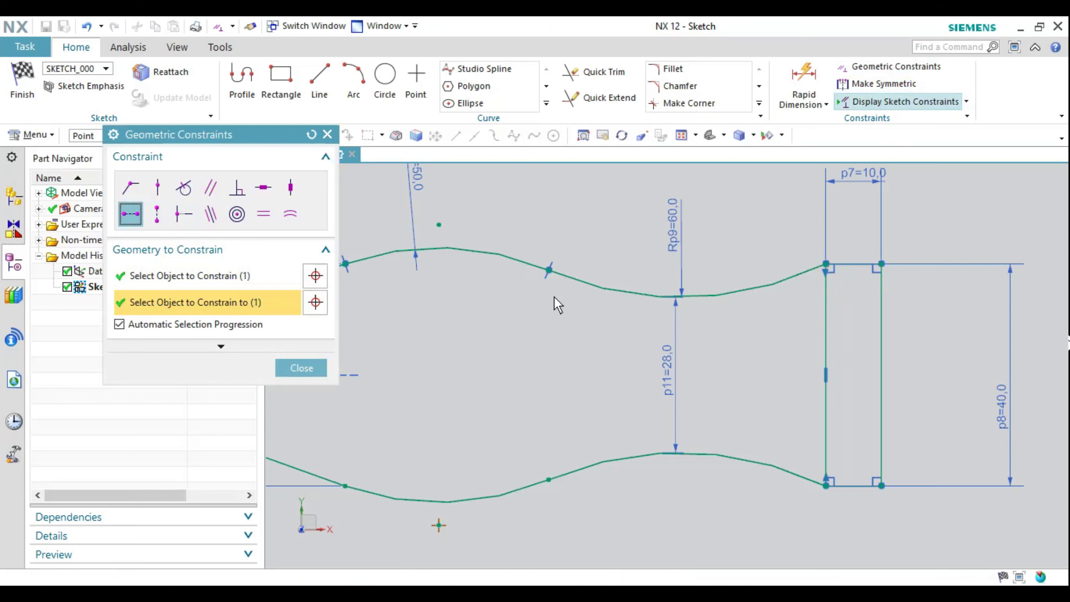
{"action": "left_click", "coordinate": [301, 369]}
- Nudge dimension p12 toward the tip, then review the reference drawing PDF
{"action": "scroll", "coordinate": [605, 375], "scroll_direction": "up", "scroll_amount": 3}
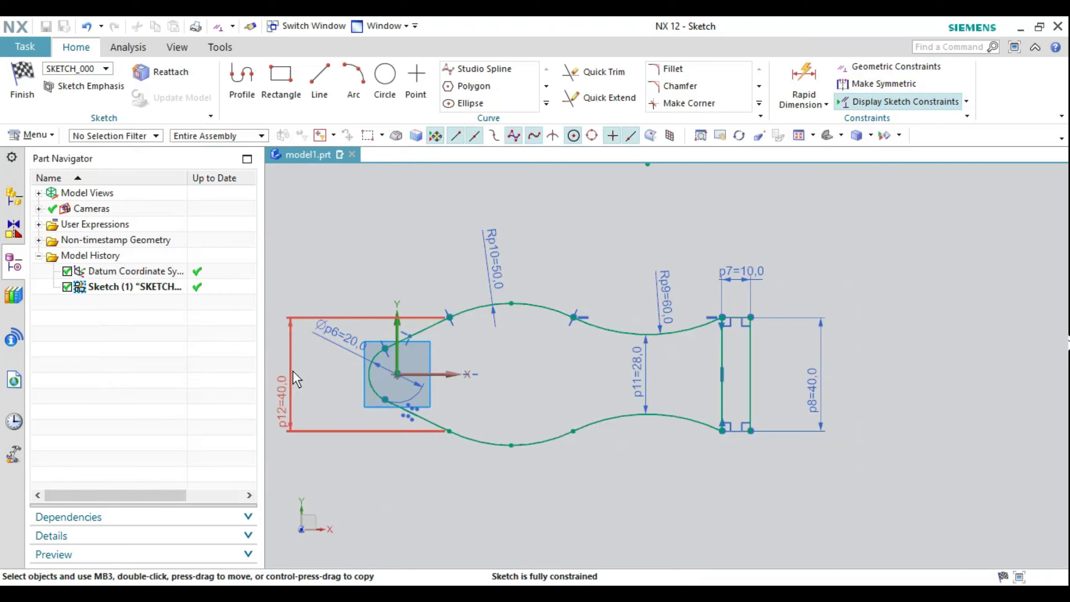
{"action": "left_click_drag", "start_coordinate": [294, 367], "coordinate": [303, 366]}
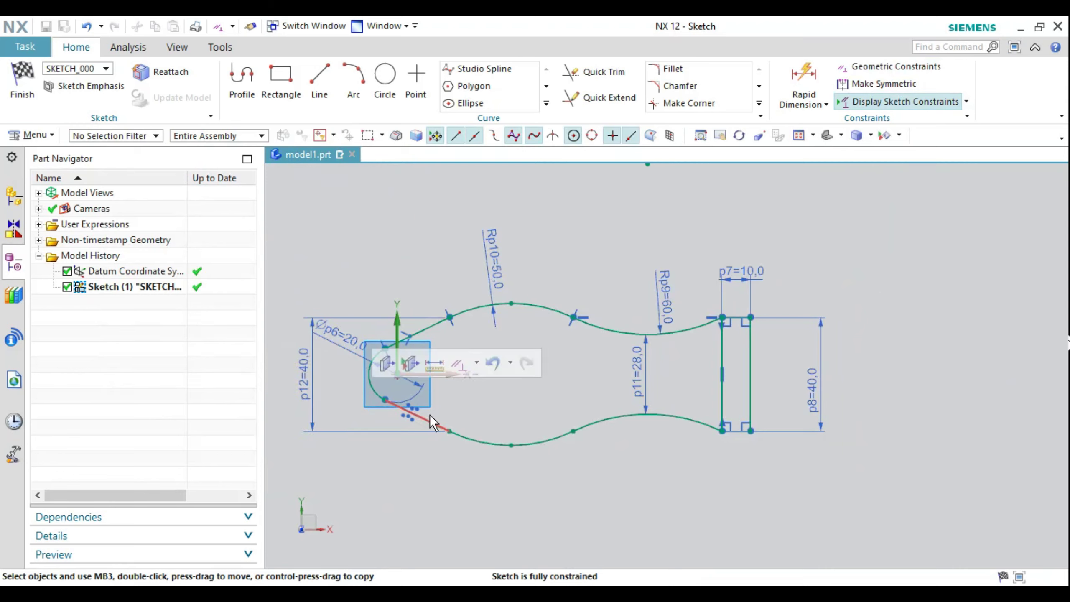
{"action": "scroll", "coordinate": [933, 472], "scroll_direction": "up", "scroll_amount": 3}
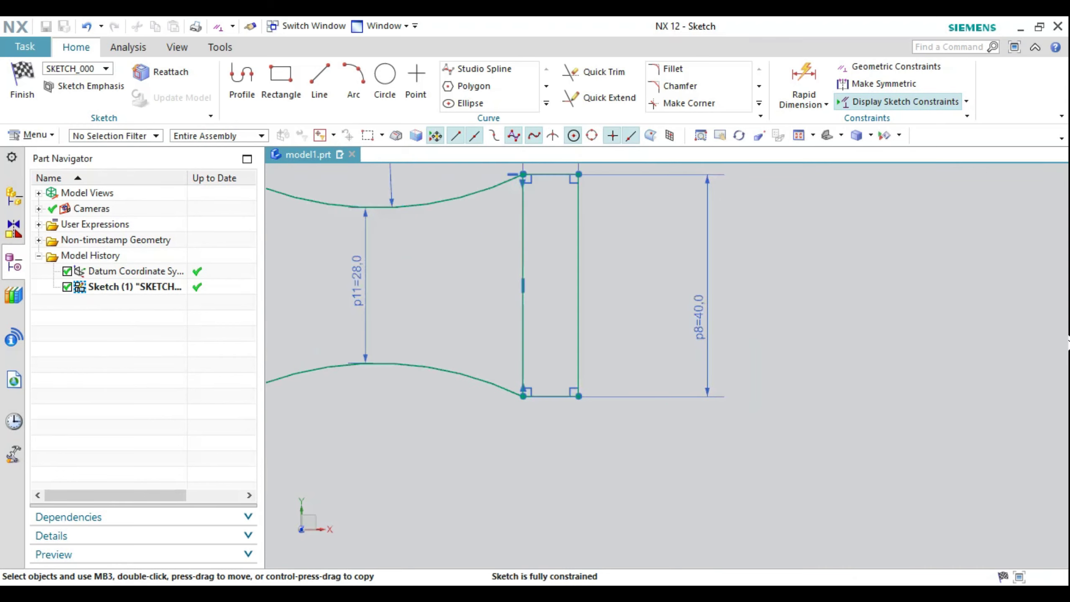
{"action": "scroll", "coordinate": [662, 490], "scroll_direction": "down", "scroll_amount": 2}
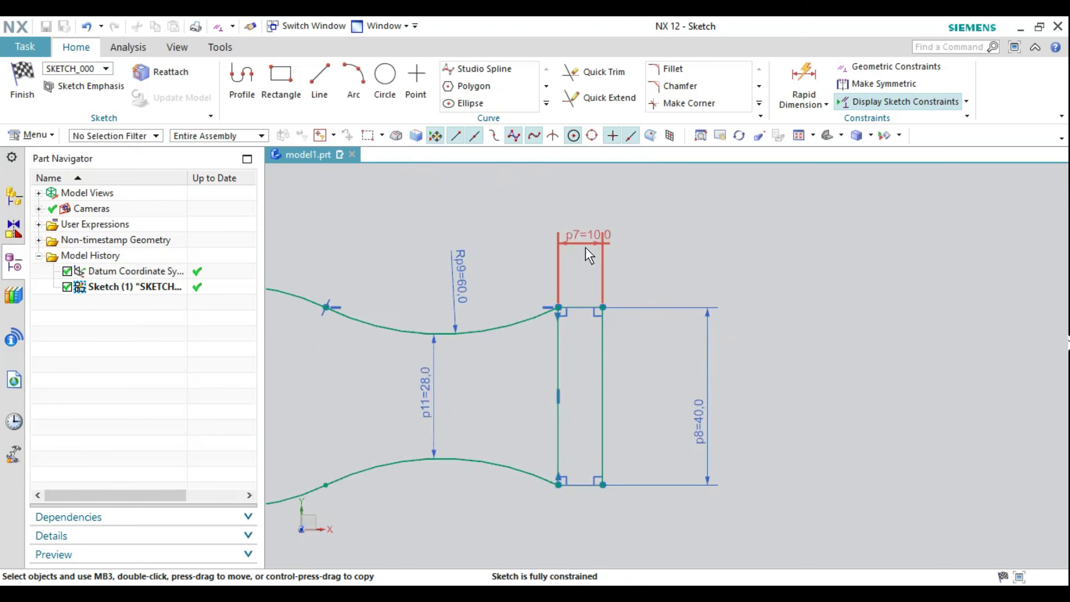
{"action": "key", "text": "alt+Tab"}
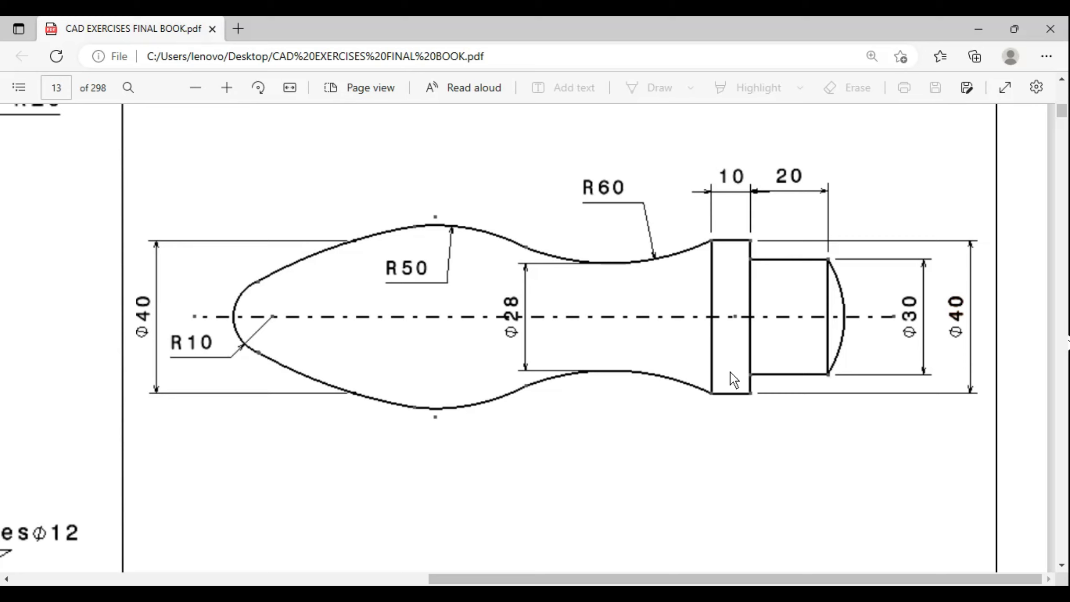
{"action": "key", "text": "alt+Tab"}
- Draw the spigot profile from the collar: 20 right, 30 down, 20 back
{"action": "key", "text": "z"}
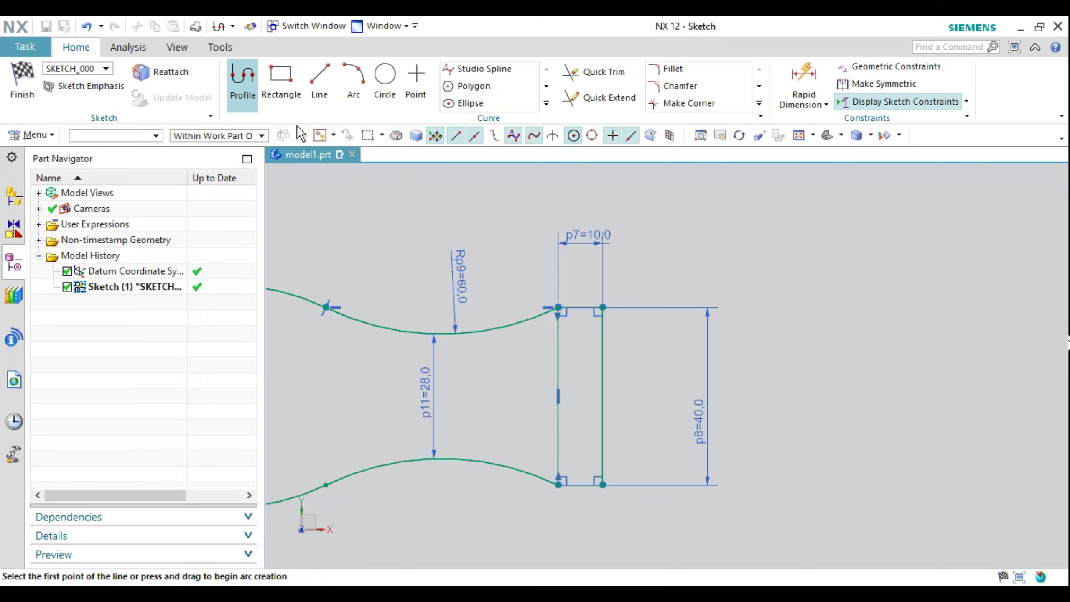
{"action": "left_click", "coordinate": [603, 341]}
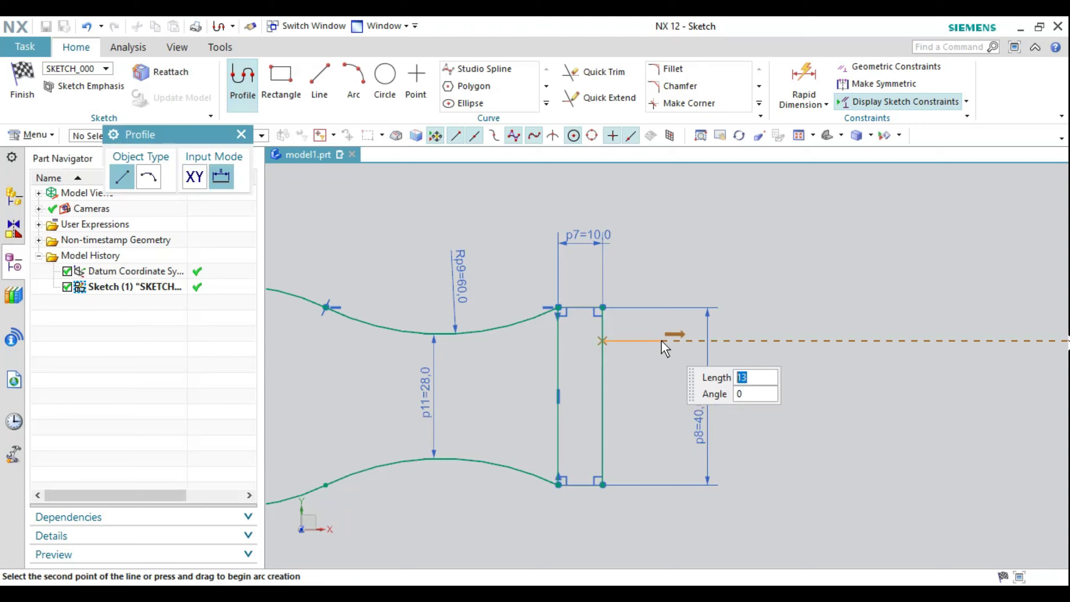
{"action": "type", "text": "20"}
{"action": "key", "text": "Tab"}
{"action": "key", "text": "Return"}
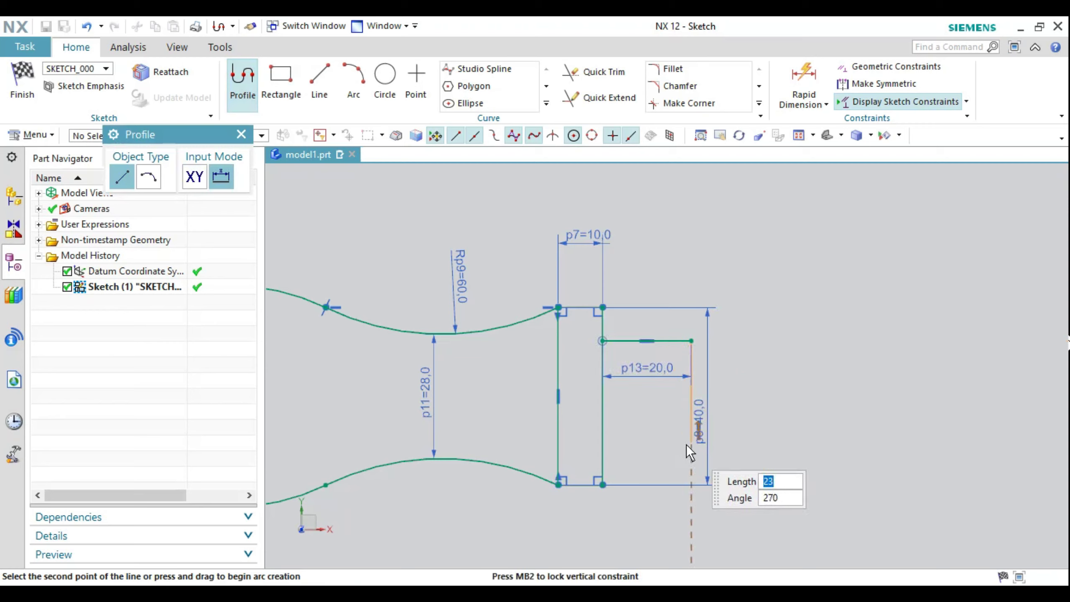
{"action": "type", "text": "30"}
{"action": "key", "text": "Tab"}
{"action": "key", "text": "Return"}
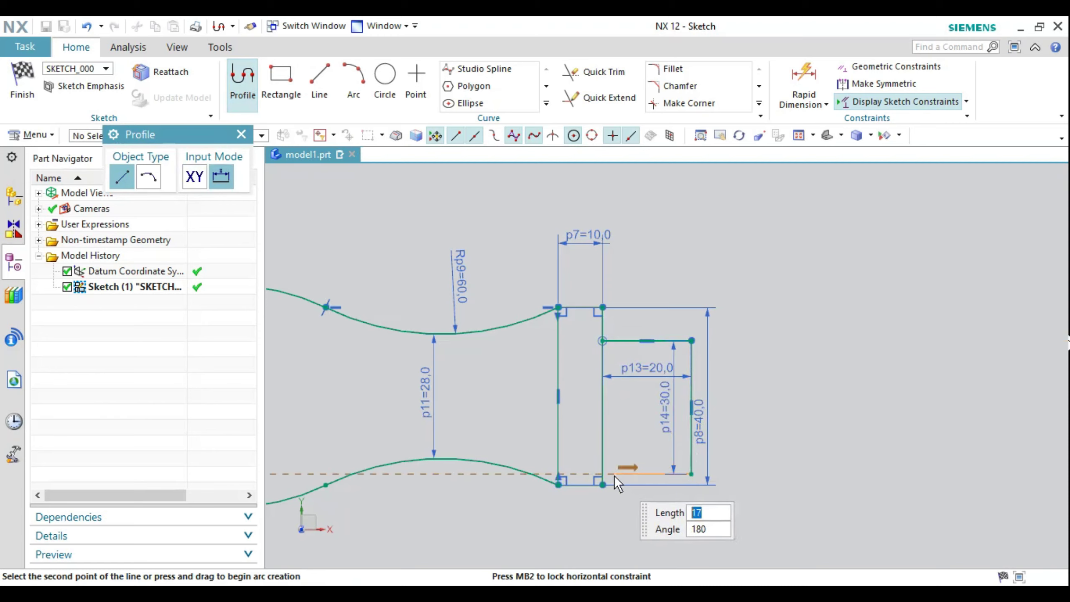
{"action": "type", "text": "20"}
{"action": "key", "text": "Return"}
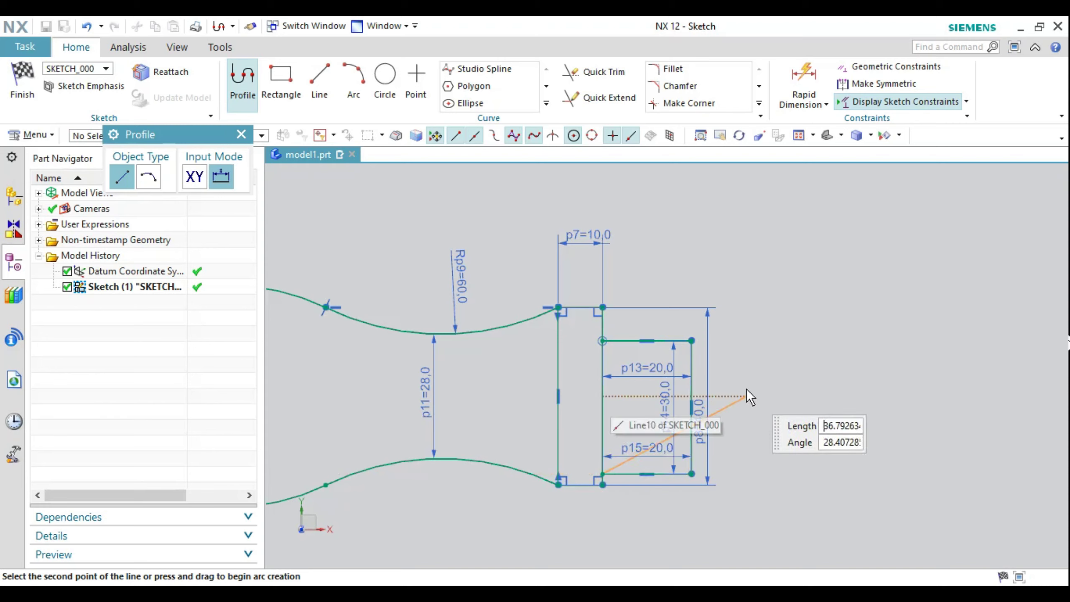
{"action": "key", "text": "Escape"}
- Move the 30 and both 20 spigot dimensions outside the rectangle
{"action": "left_click_drag", "start_coordinate": [676, 438], "coordinate": [754, 439]}
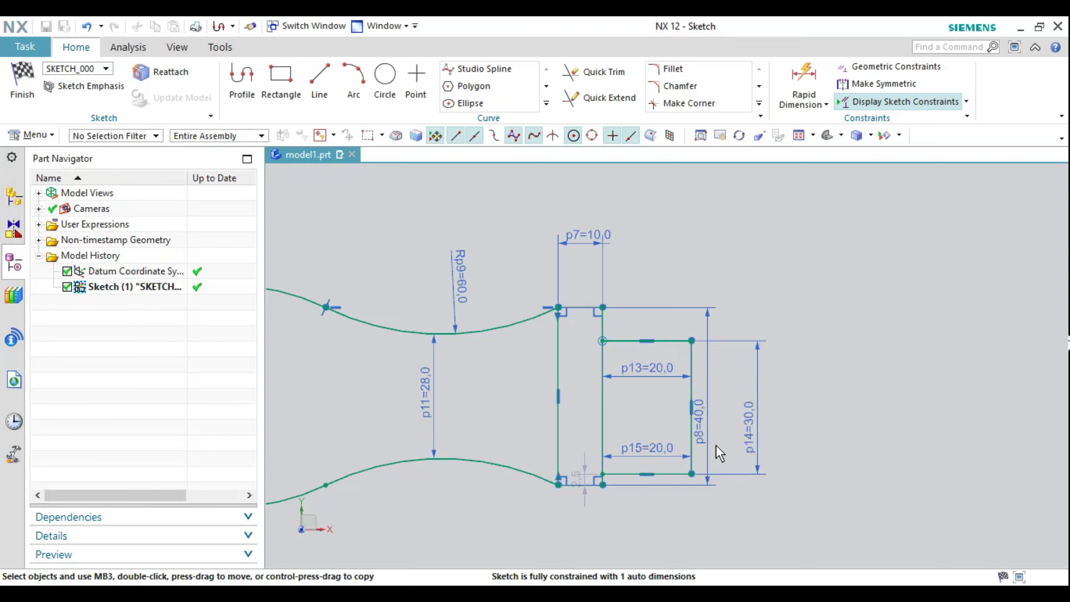
{"action": "left_click_drag", "start_coordinate": [662, 453], "coordinate": [662, 490]}
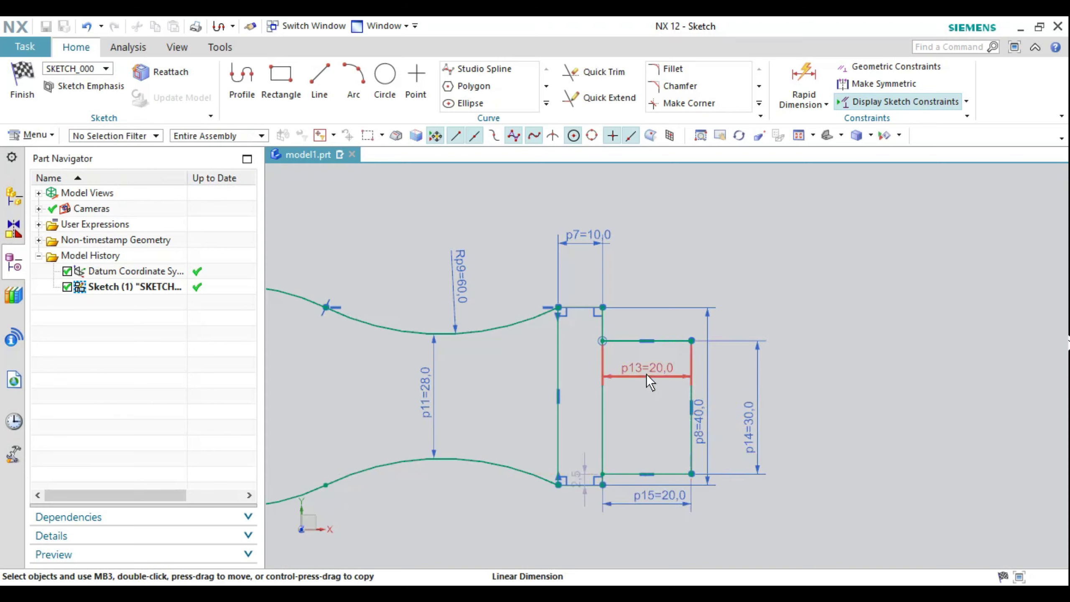
{"action": "left_click_drag", "start_coordinate": [646, 374], "coordinate": [662, 283]}
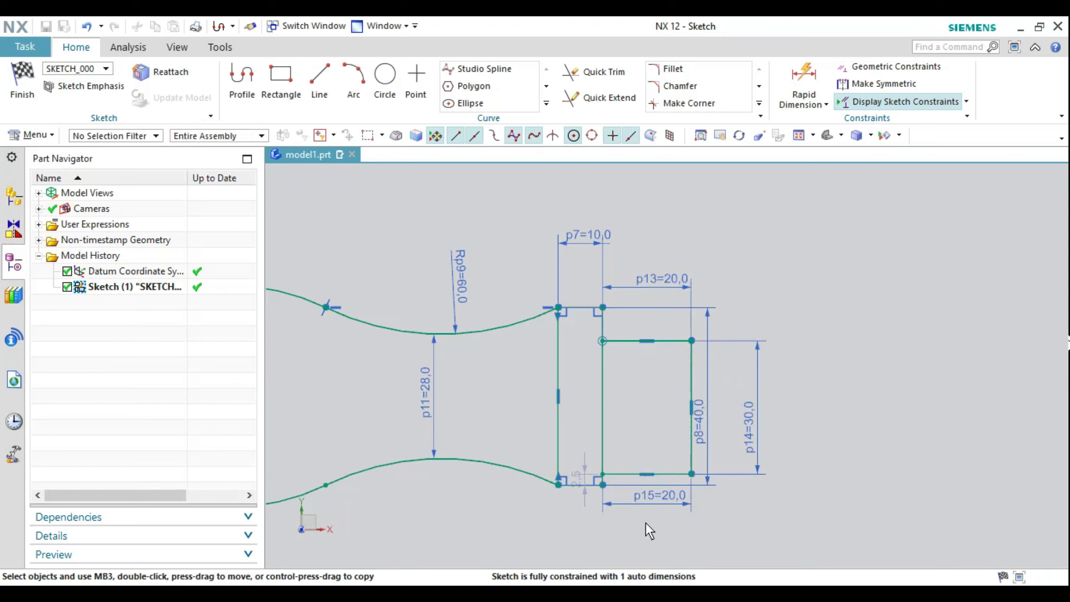
- Try making the top and bottom spigot lines symmetric about the horizontal axis, dismissing the conflict
{"action": "scroll", "coordinate": [685, 406], "scroll_direction": "down", "scroll_amount": 3}
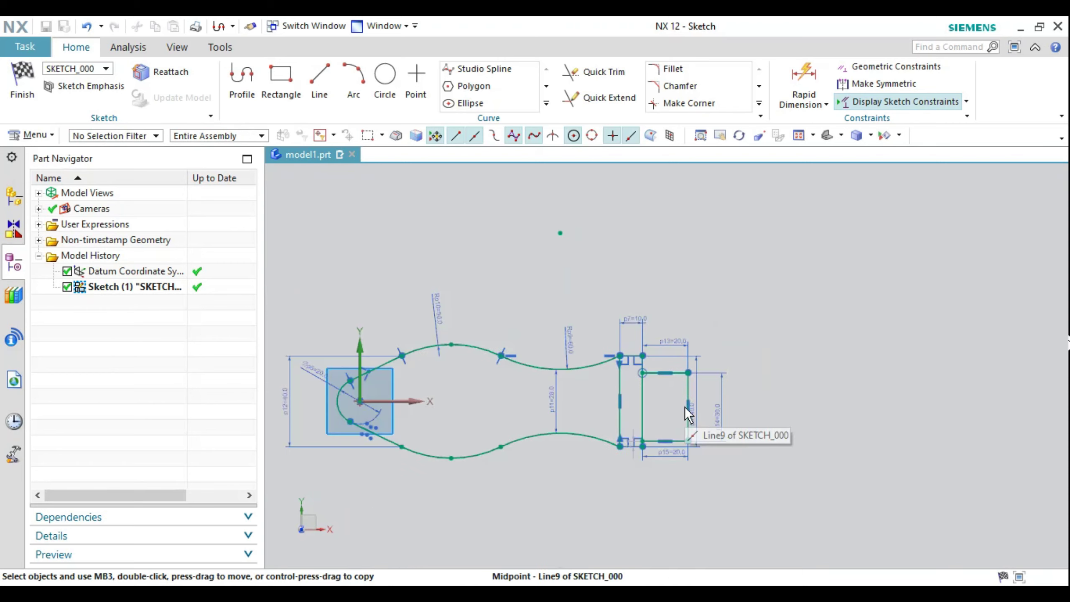
{"action": "scroll", "coordinate": [779, 259], "scroll_direction": "up", "scroll_amount": 1}
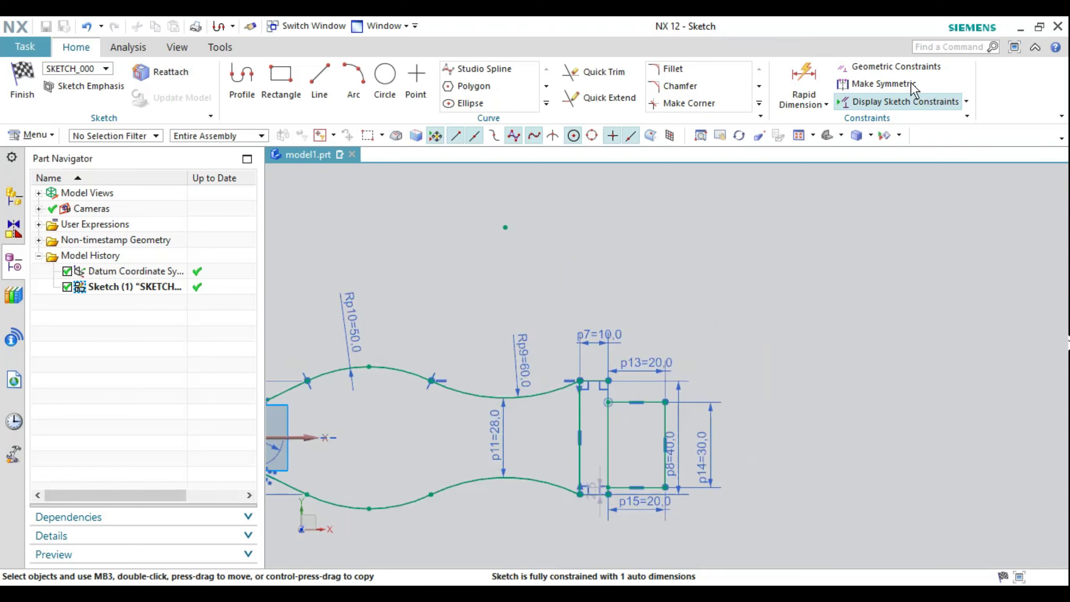
{"action": "left_click", "coordinate": [882, 84]}
{"action": "left_click", "coordinate": [654, 401]}
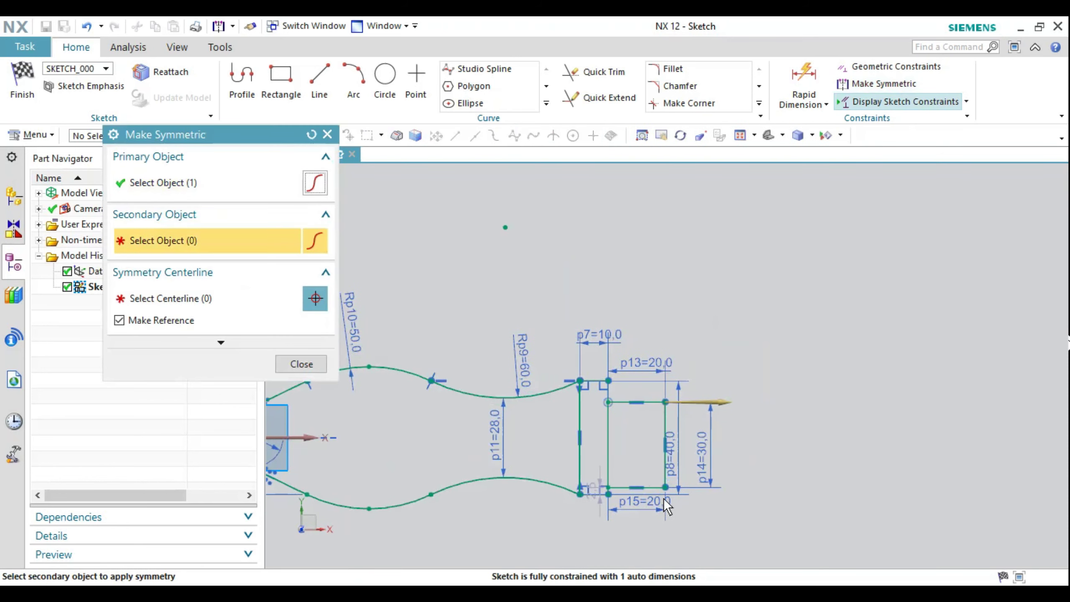
{"action": "left_click", "coordinate": [652, 489]}
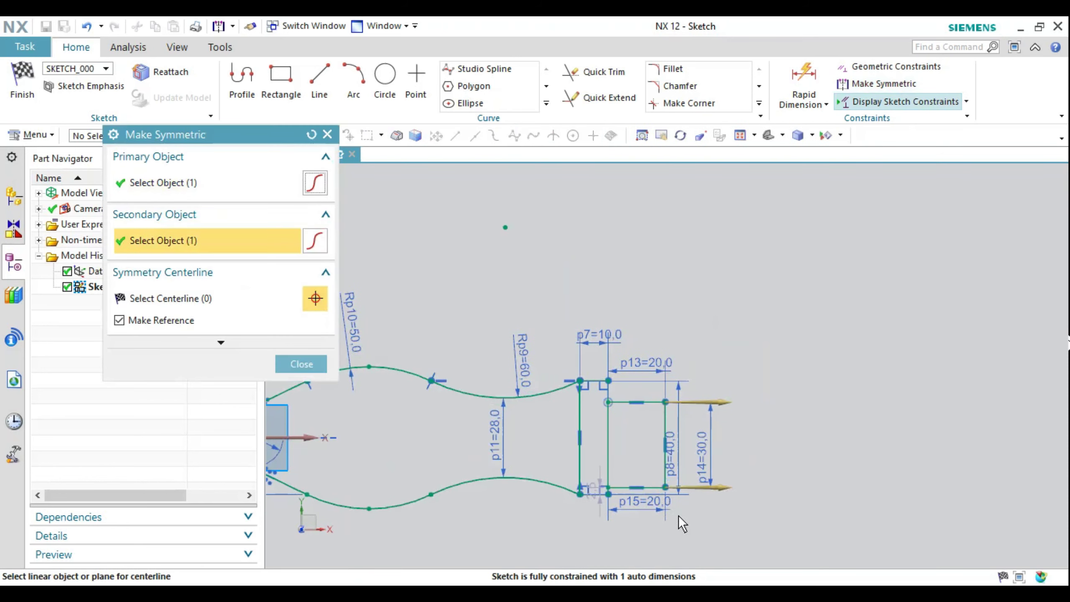
{"action": "left_click", "coordinate": [300, 439]}
{"action": "left_click", "coordinate": [522, 341]}
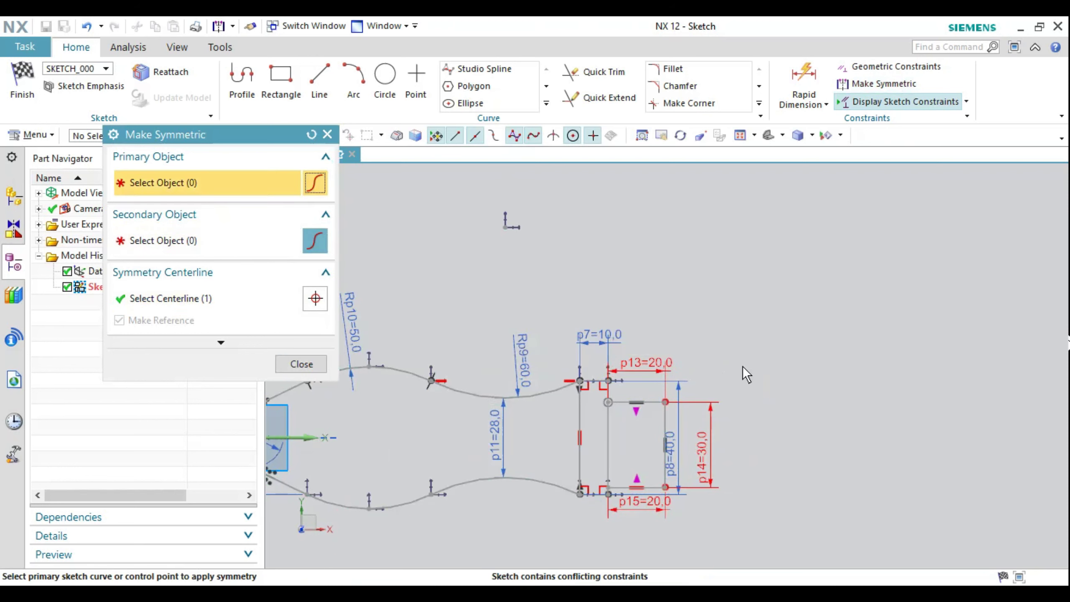
{"action": "scroll", "coordinate": [742, 366], "scroll_direction": "up", "scroll_amount": 2}
{"action": "scroll", "coordinate": [807, 330], "scroll_direction": "down", "scroll_amount": 3}
{"action": "scroll", "coordinate": [671, 504], "scroll_direction": "up", "scroll_amount": 3}
{"action": "scroll", "coordinate": [751, 435], "scroll_direction": "up", "scroll_amount": 1}
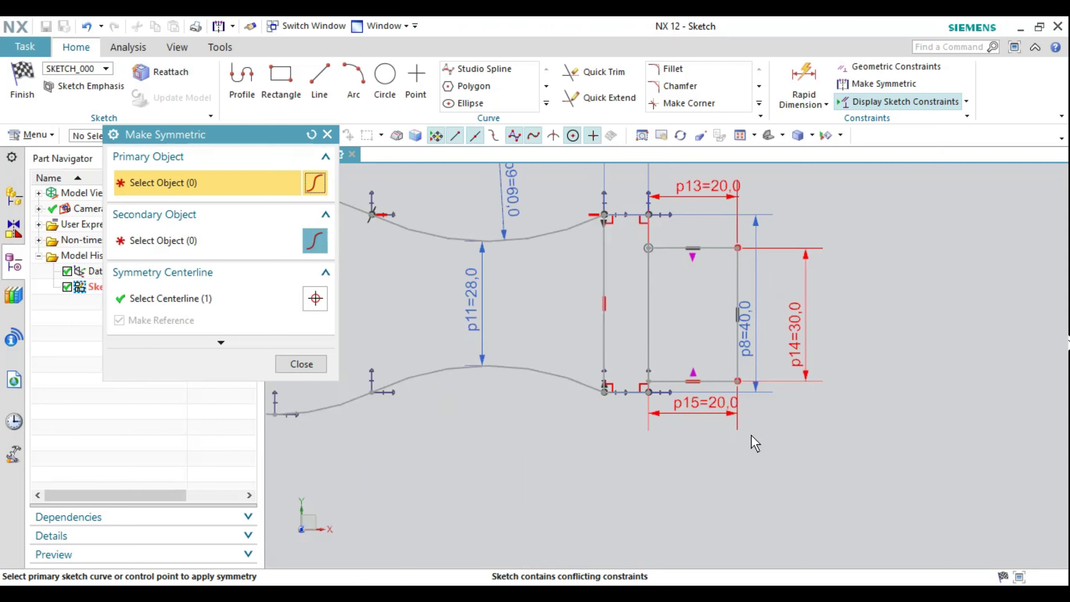
{"action": "key", "text": "Escape"}
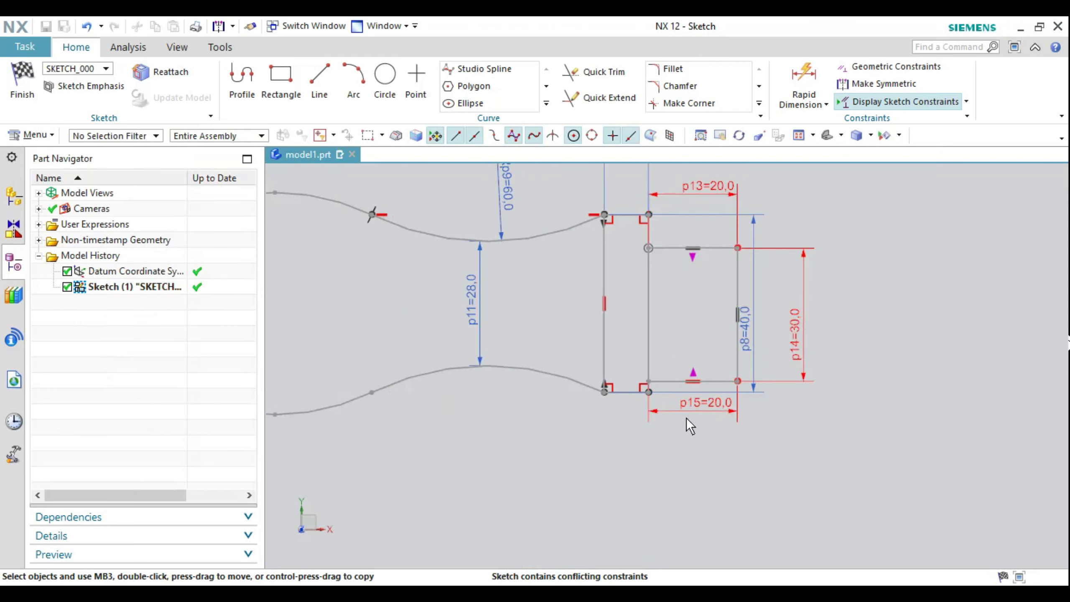
- Delete the conflicting lower 20 dimension p15 and shift the 40 dimension right
{"action": "left_click", "coordinate": [684, 417]}
{"action": "key", "text": "Delete"}
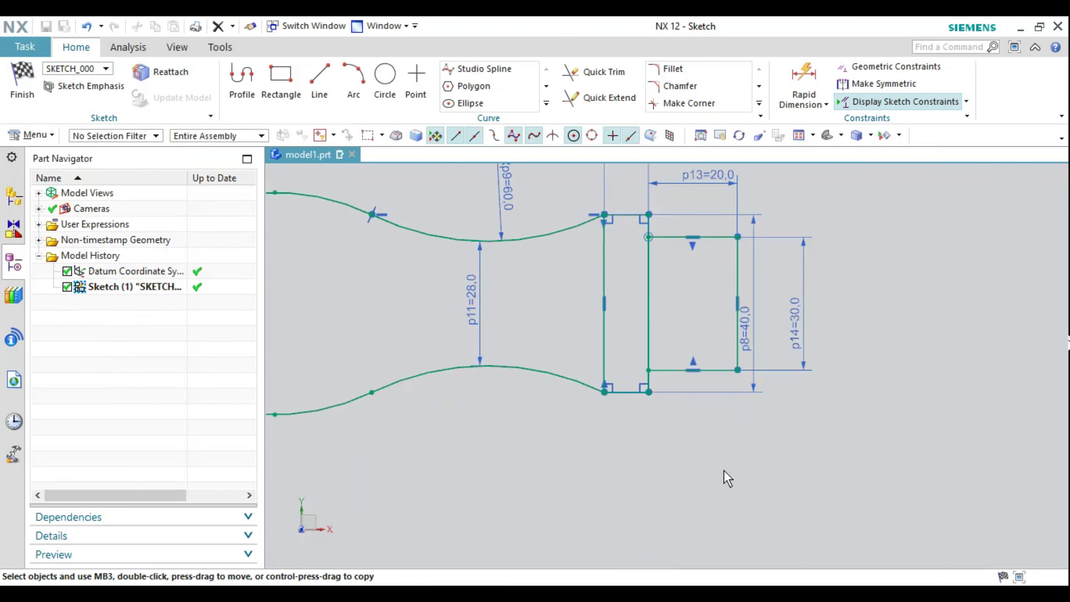
{"action": "scroll", "coordinate": [733, 486], "scroll_direction": "down", "scroll_amount": 2}
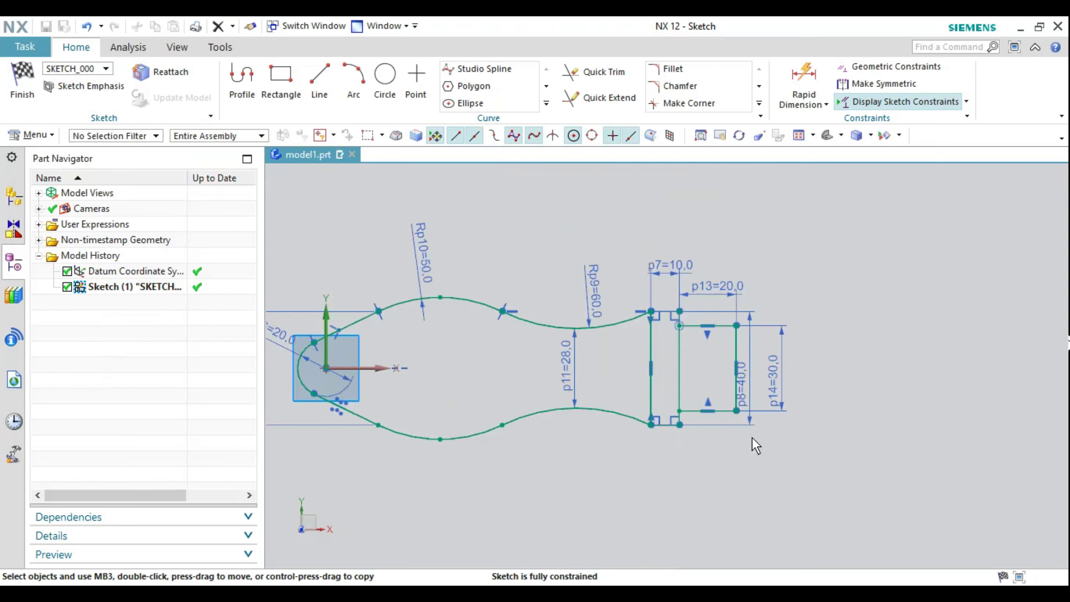
{"action": "scroll", "coordinate": [753, 438], "scroll_direction": "up", "scroll_amount": 2}
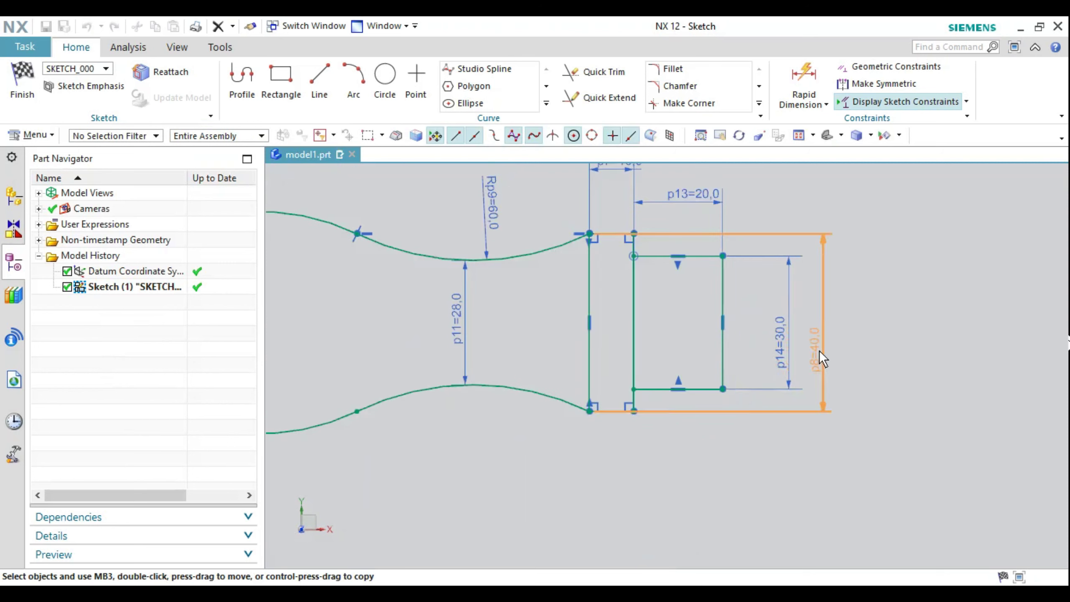
{"action": "left_click_drag", "start_coordinate": [820, 350], "coordinate": [830, 352]}
{"action": "key", "text": "alt+Tab"}
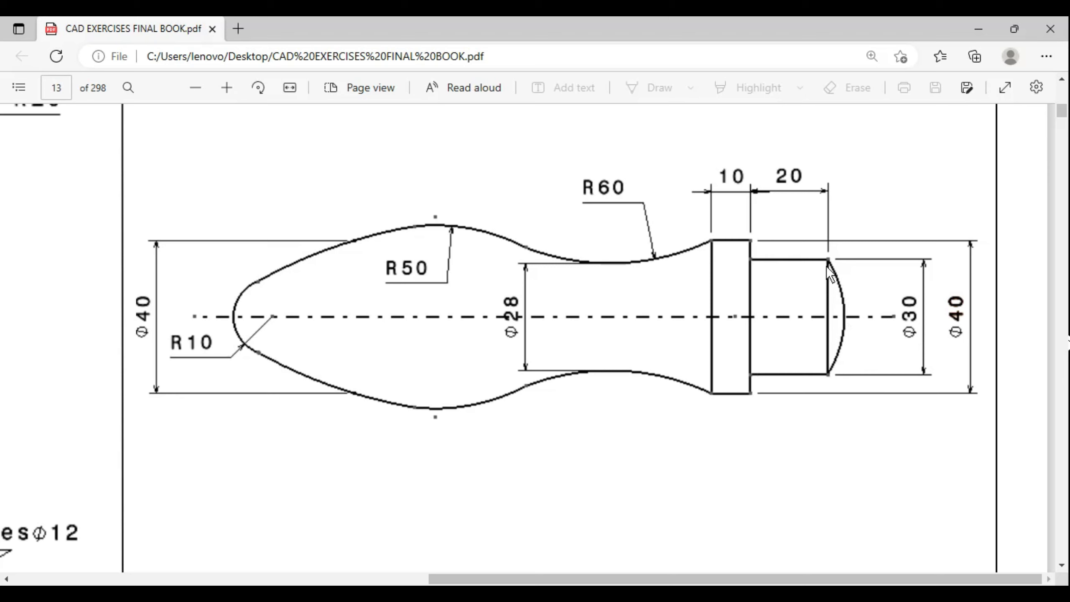
- Close the spigot's right end with an outward R20 arc between its right corners
{"action": "key", "text": "alt+Tab"}
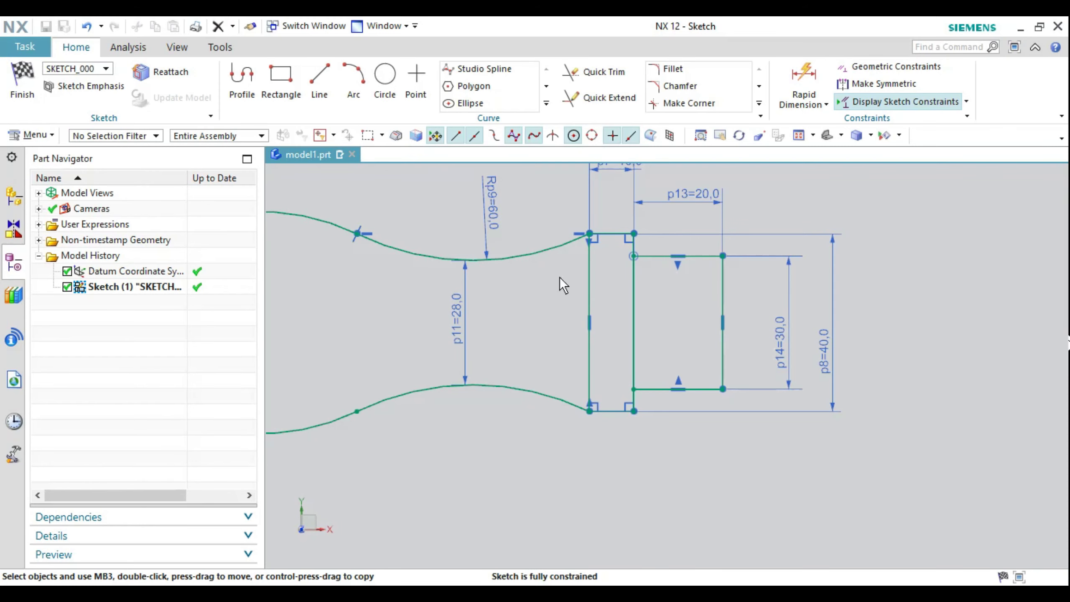
{"action": "left_click", "coordinate": [722, 255]}
{"action": "left_click", "coordinate": [723, 390]}
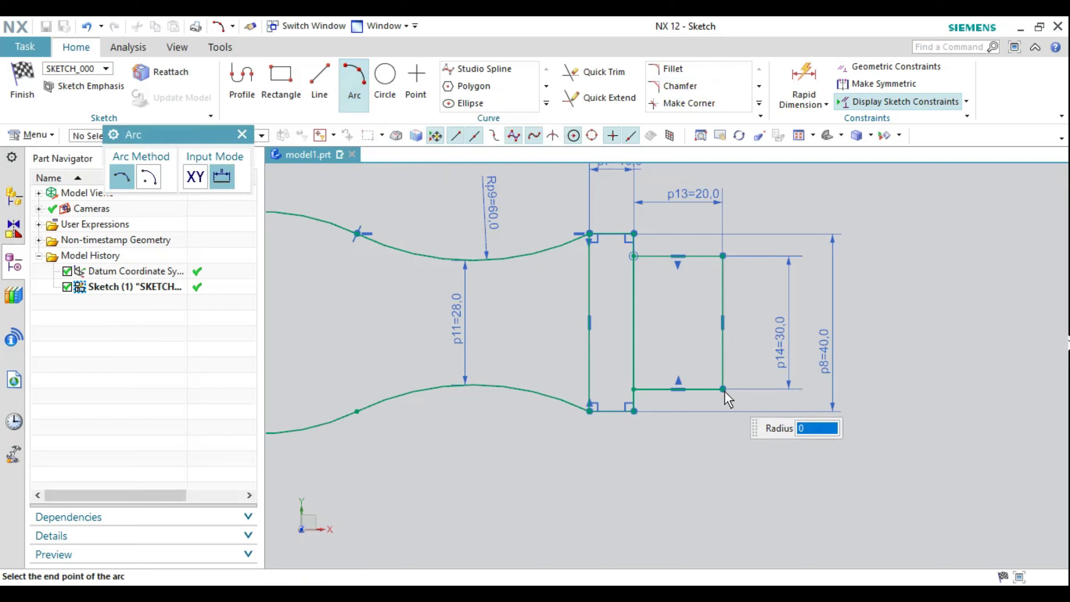
{"action": "type", "text": "20"}
{"action": "key", "text": "Return"}
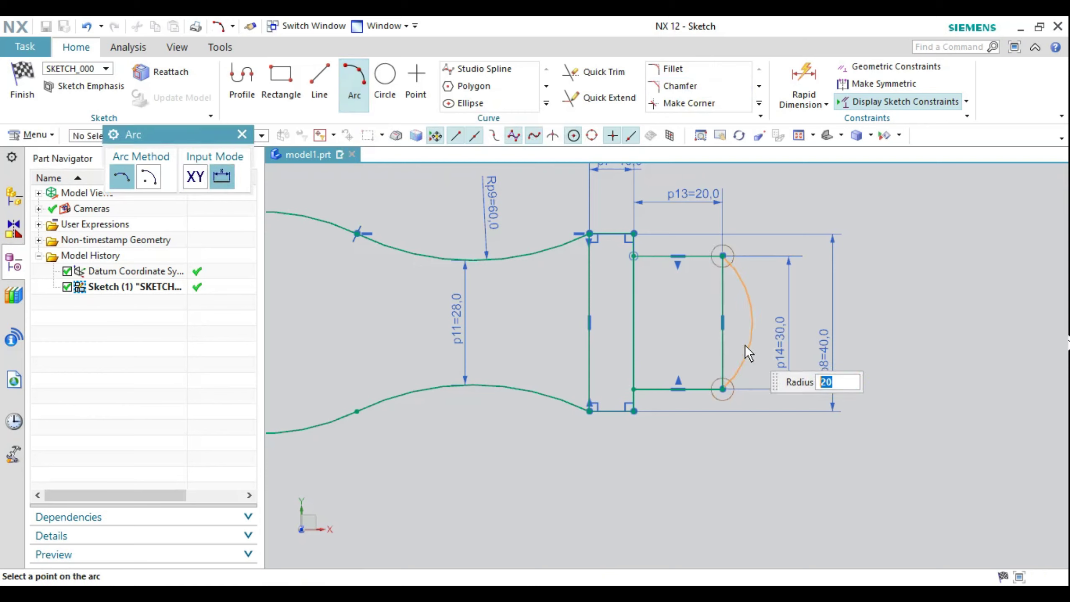
{"action": "left_click", "coordinate": [744, 334]}
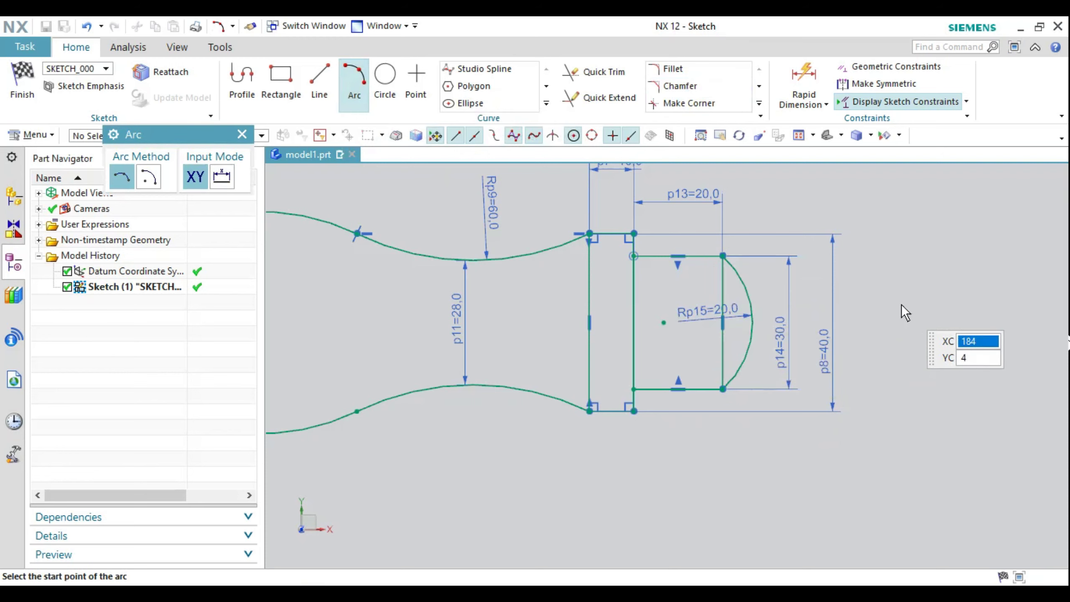
{"action": "key", "text": "Escape"}
- Compare the finished sketch with the reference drawing PDF
{"action": "scroll", "coordinate": [918, 391], "scroll_direction": "down", "scroll_amount": 3}
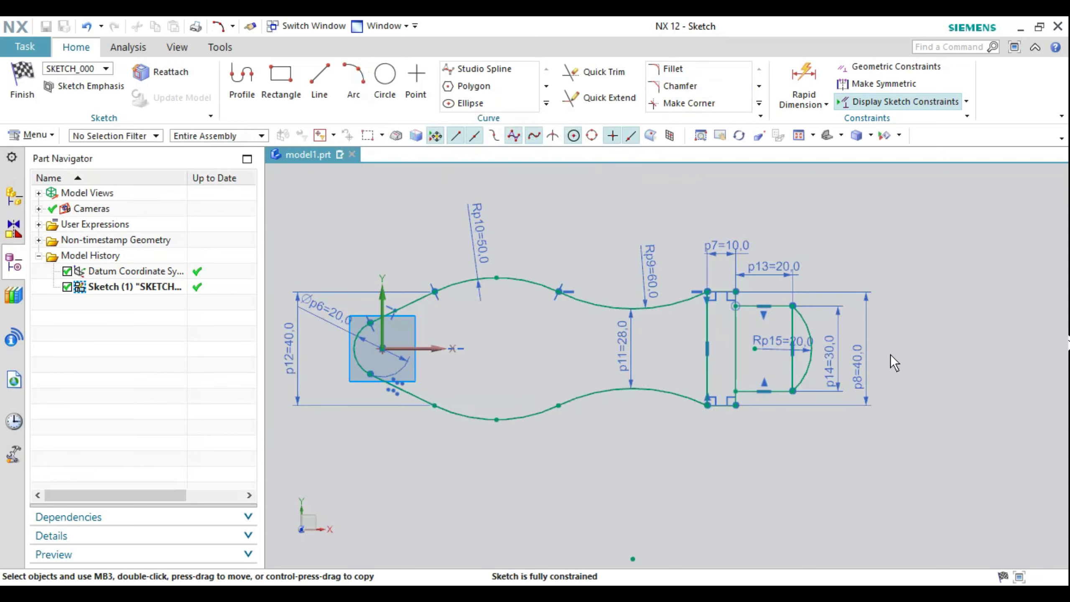
{"action": "scroll", "coordinate": [832, 436], "scroll_direction": "up", "scroll_amount": 3}
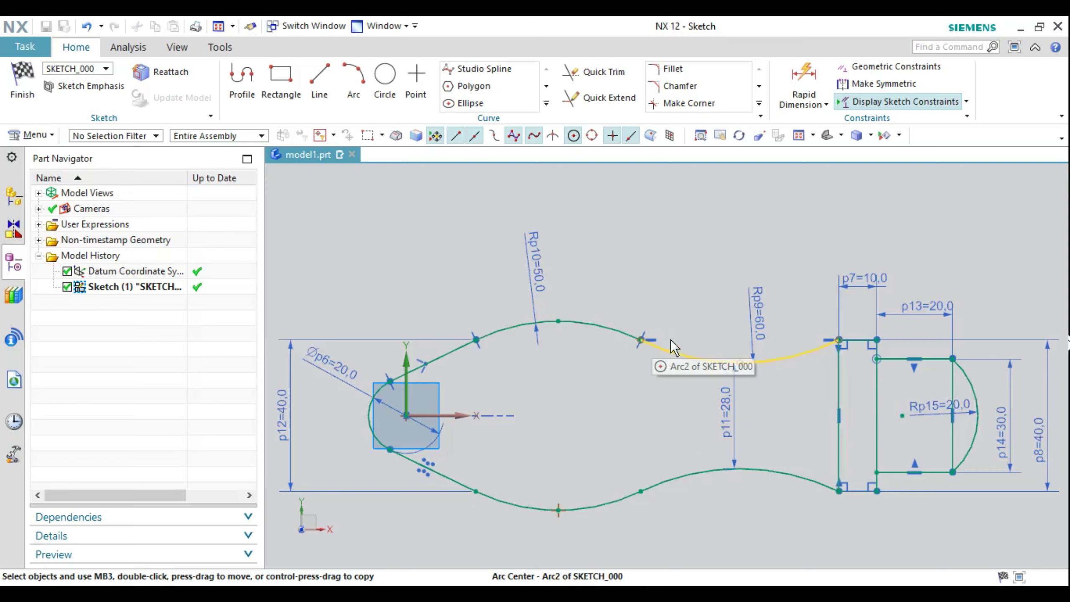
{"action": "left_click", "coordinate": [464, 593]}
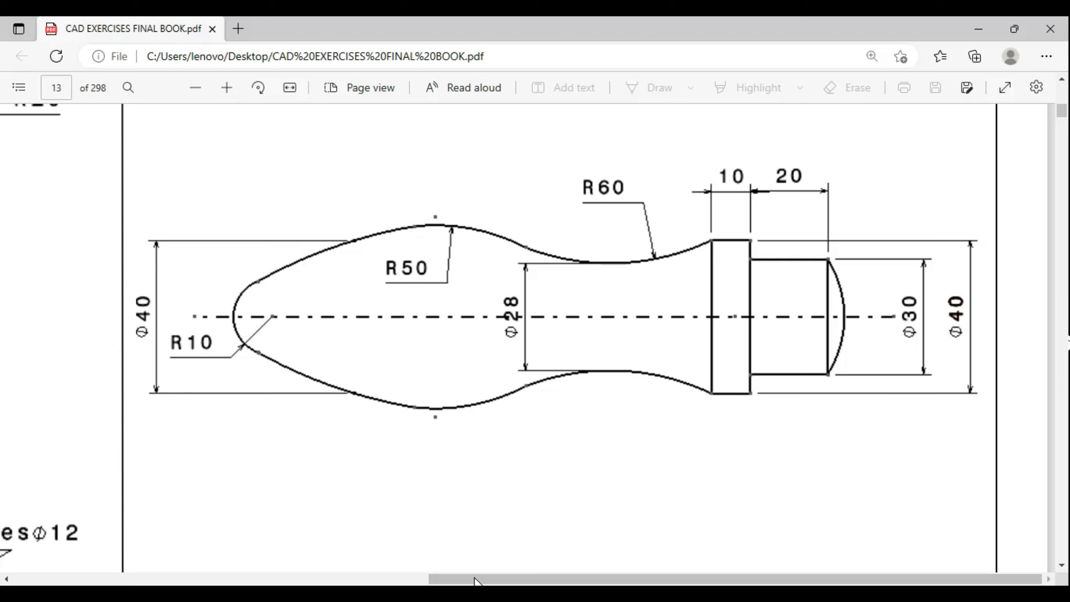
{"action": "left_click", "coordinate": [478, 593]}
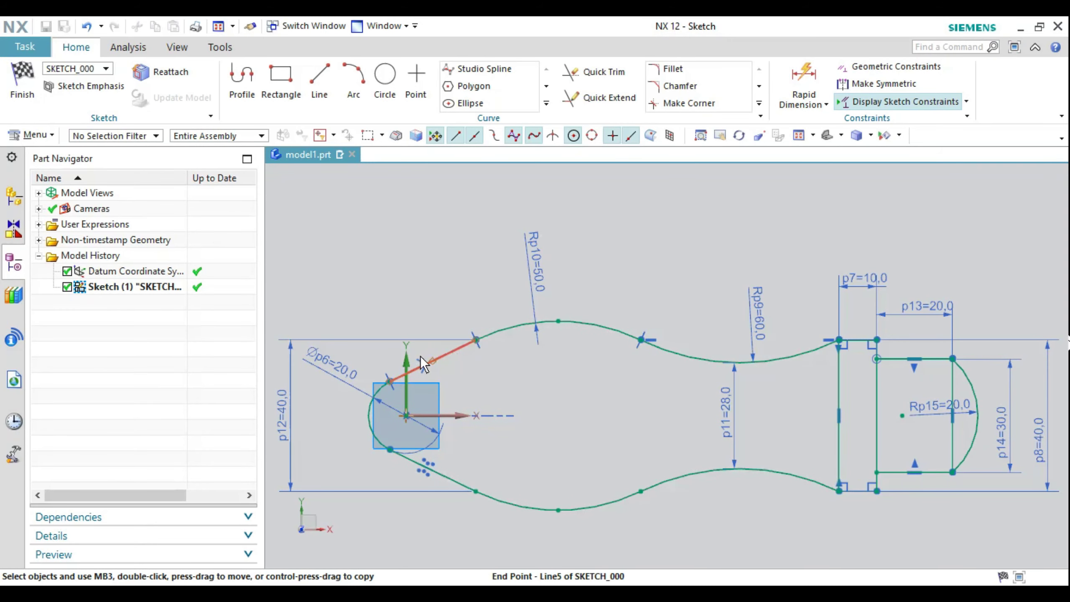